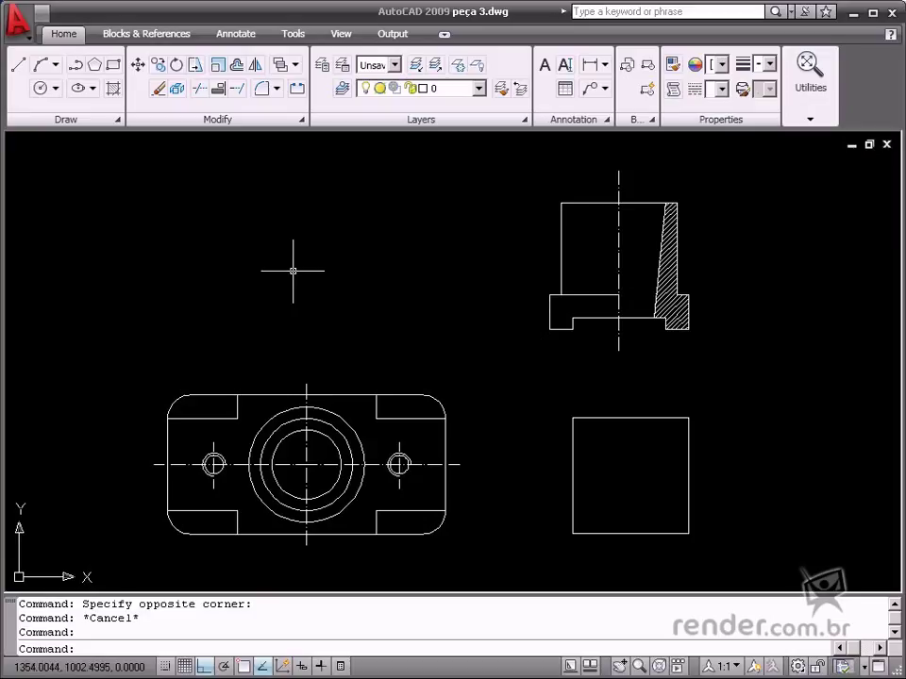
# Show the floating Object Snap toolbar from Tools > Toolbars > AutoCAD
pyautogui.click(17, 19)
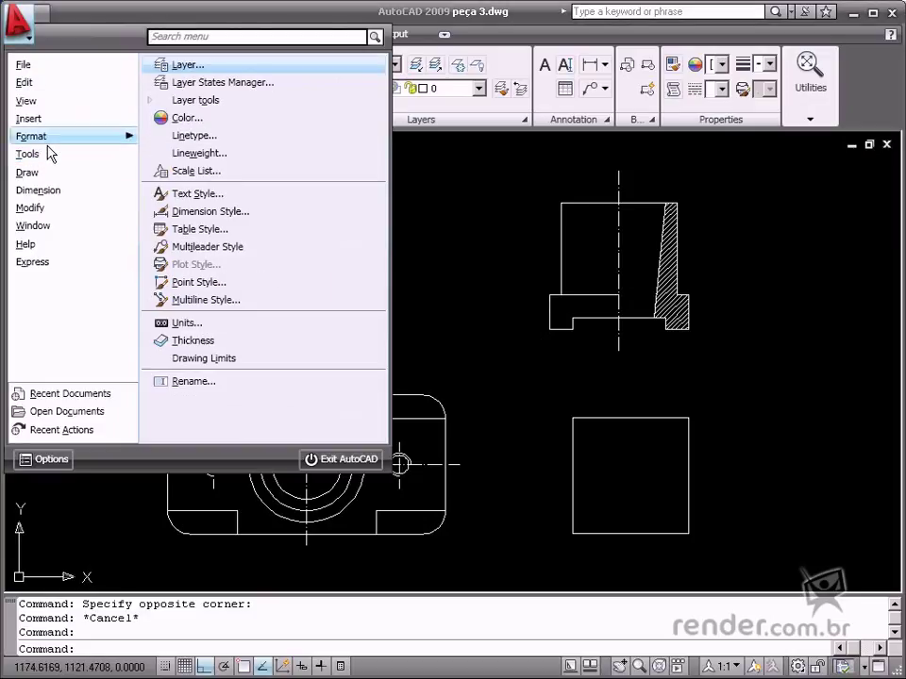
pyautogui.moveTo(28, 154)
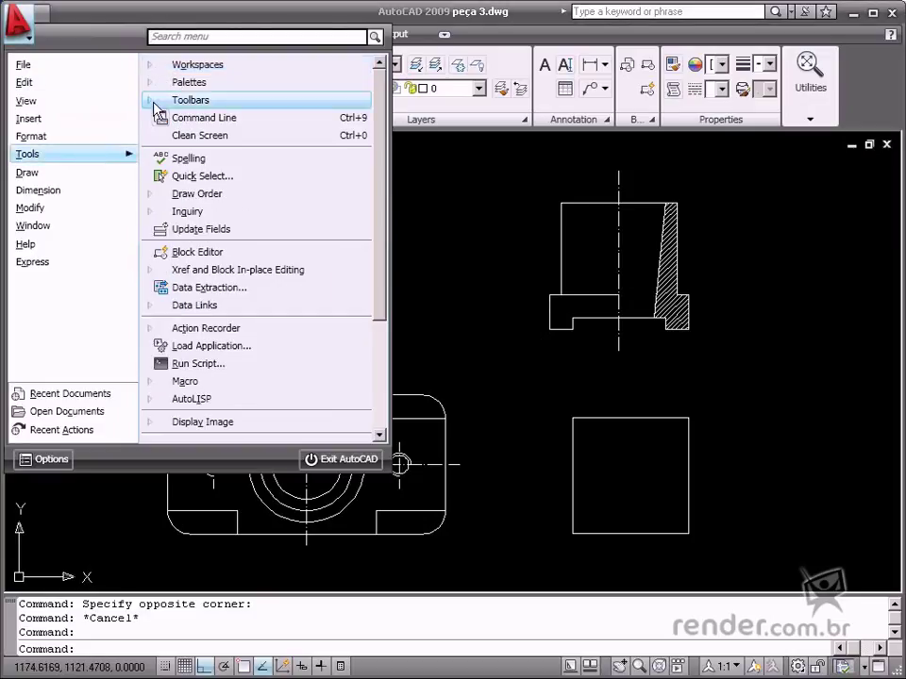
pyautogui.click(155, 100)
pyautogui.click(163, 117)
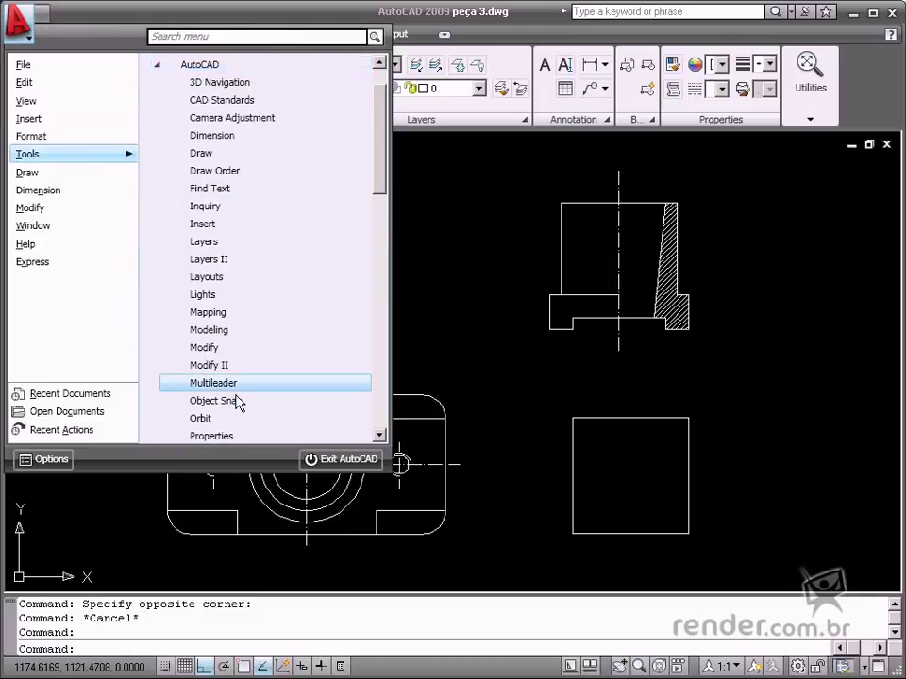
pyautogui.click(289, 404)
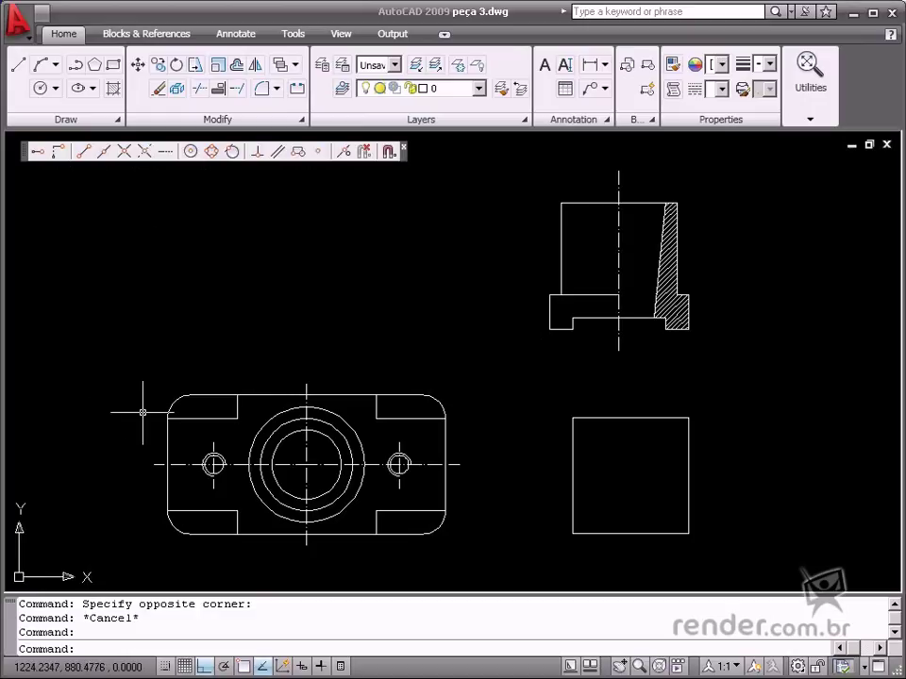
pyautogui.rightClick(247, 668)
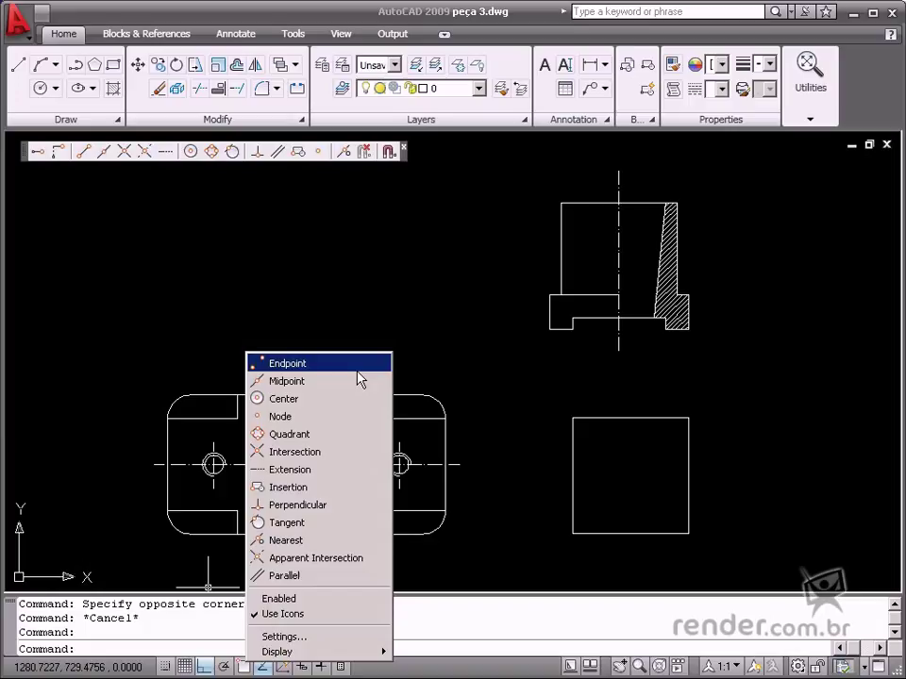
pyautogui.click(356, 338)
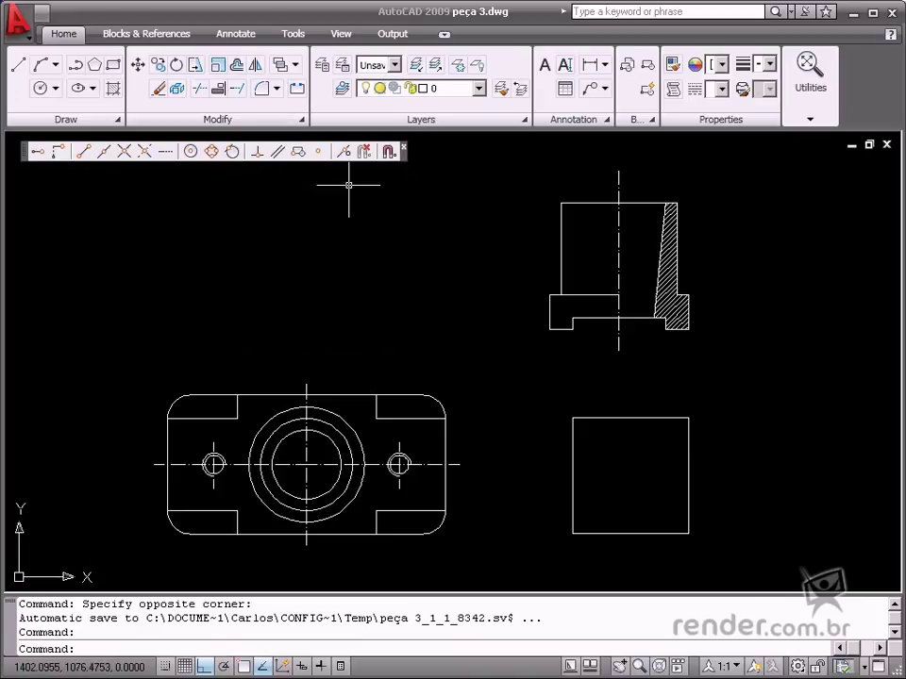
# Turn on Quadrant, Intersection and Extension running snaps in Osnap Settings
pyautogui.click(387, 153)
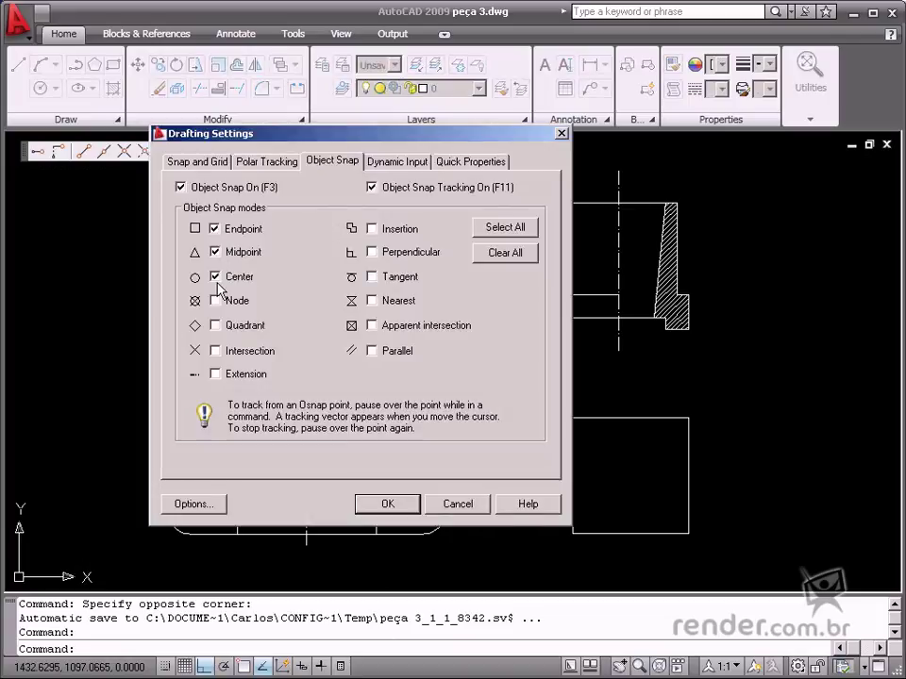
pyautogui.click(215, 326)
pyautogui.click(215, 351)
pyautogui.click(216, 373)
pyautogui.moveTo(232, 187)
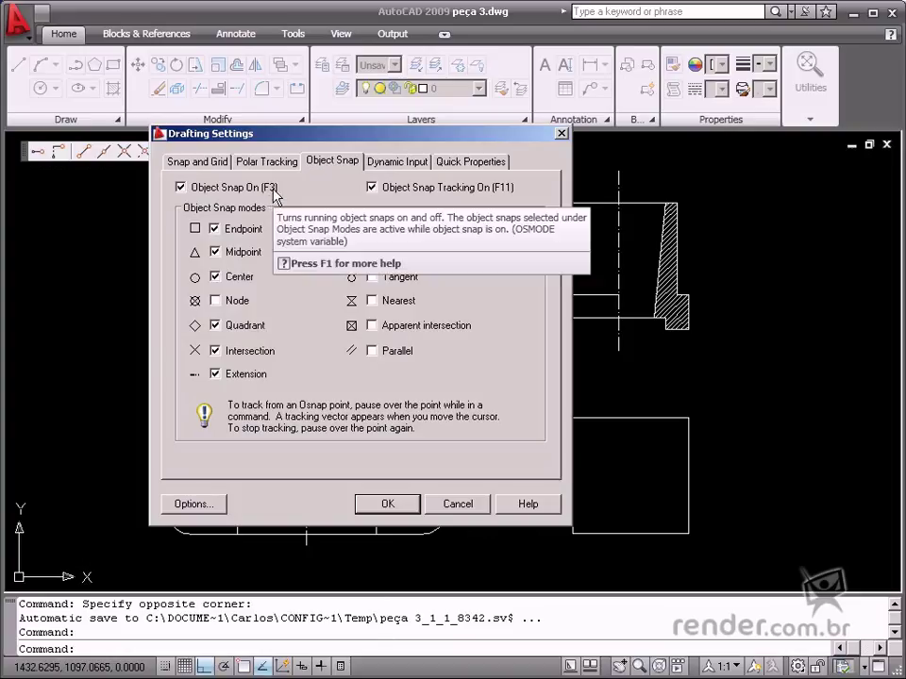
pyautogui.click(378, 506)
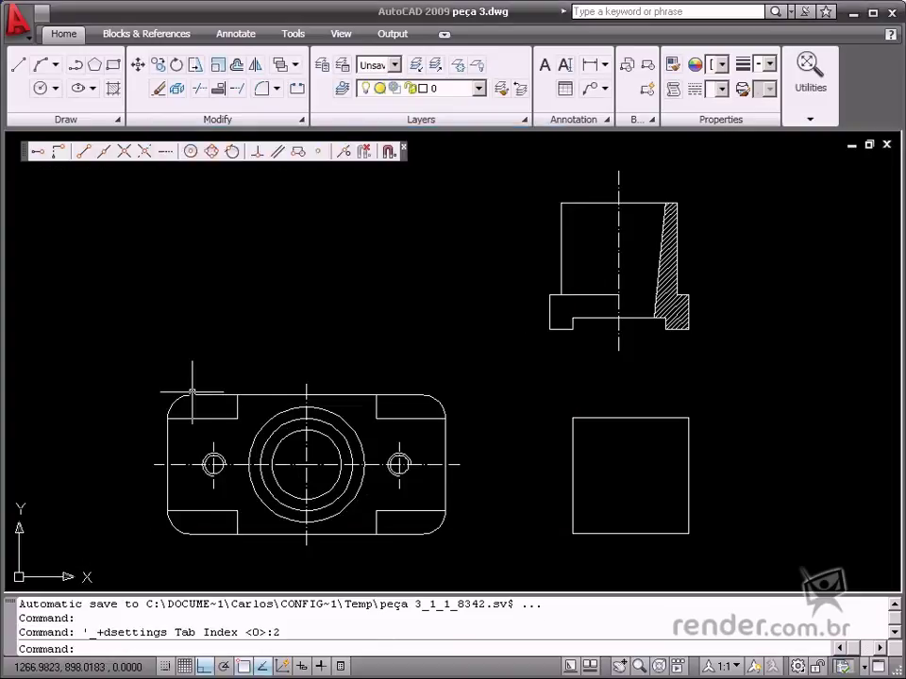
# Pan the view slightly and start the Line command for the front view
pyautogui.moveTo(238, 370); pyautogui.dragTo(250, 370, button='middle')
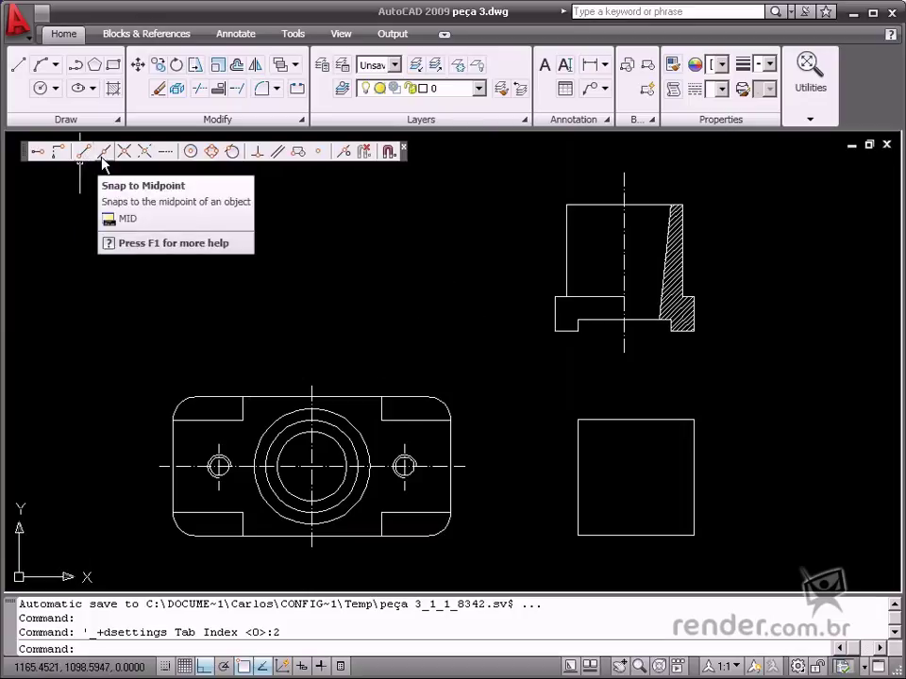
pyautogui.click(18, 64)
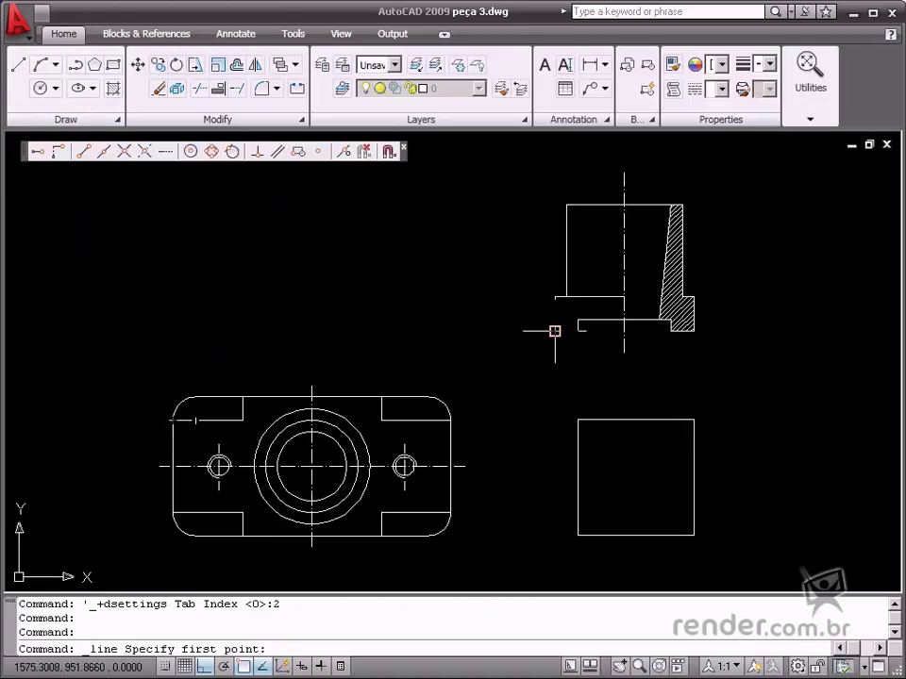
# Trace the front view's base bottom edge, including the recess, up to the right end
pyautogui.click(172, 331)
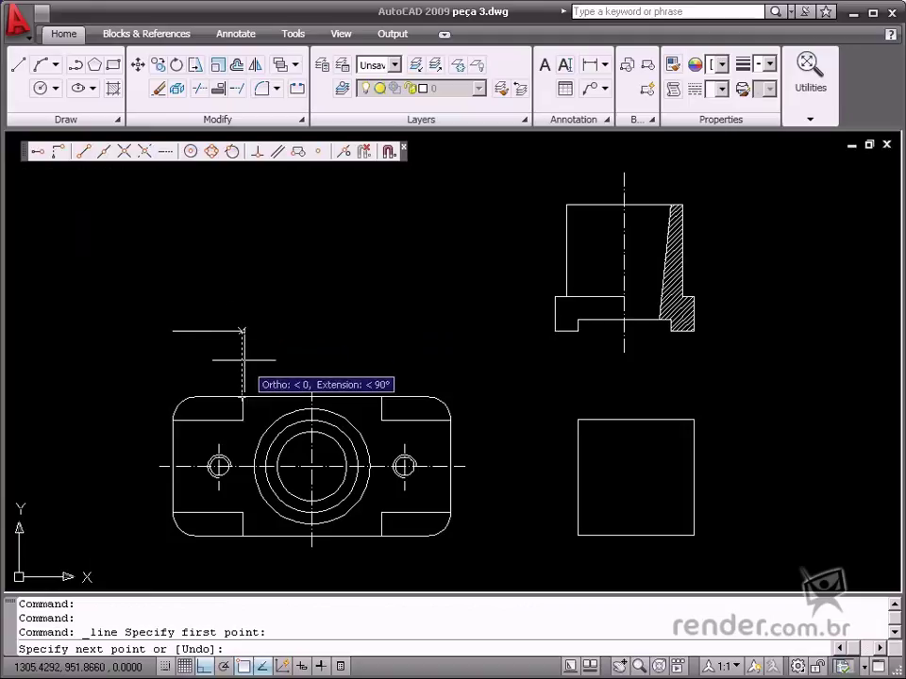
pyautogui.click(577, 320)
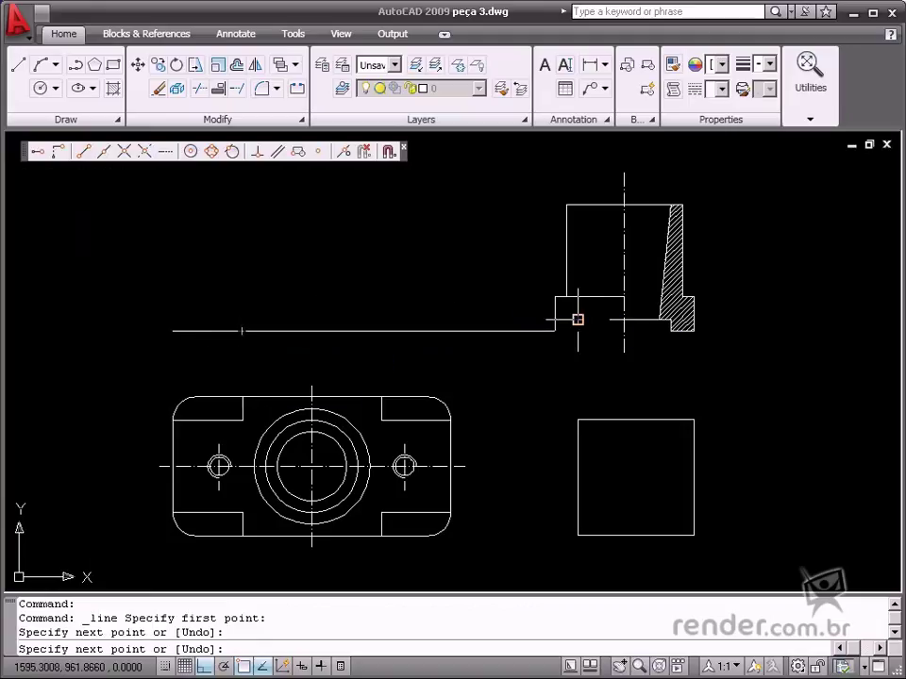
pyautogui.click(242, 320)
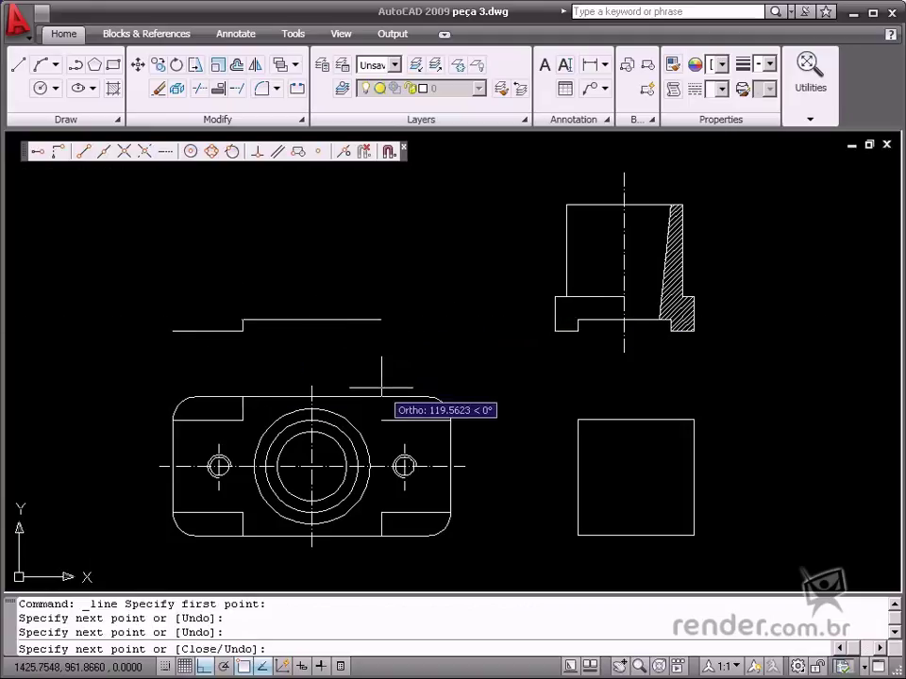
pyautogui.click(381, 359)
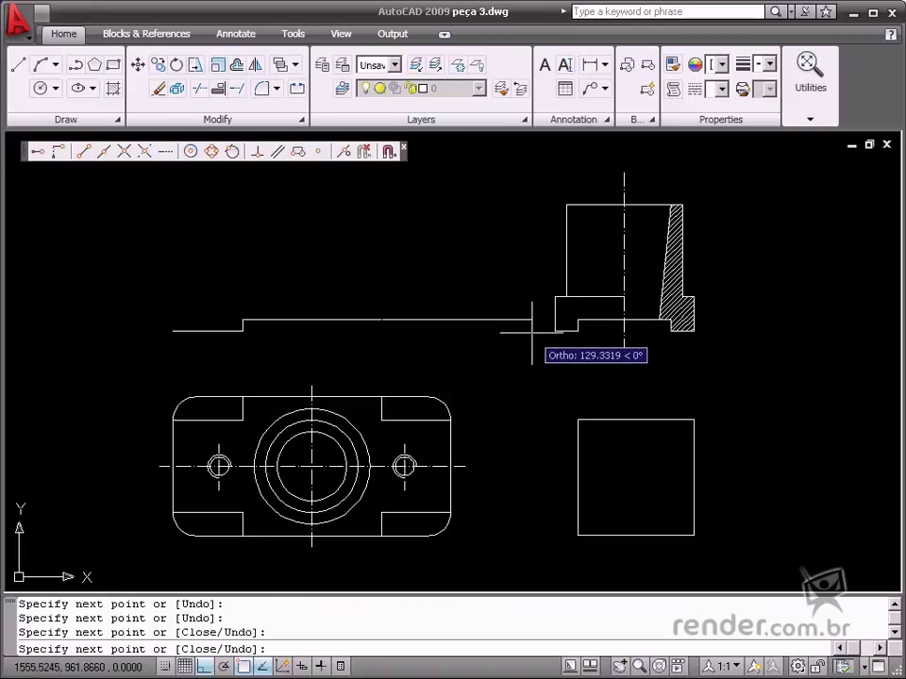
pyautogui.click(383, 331)
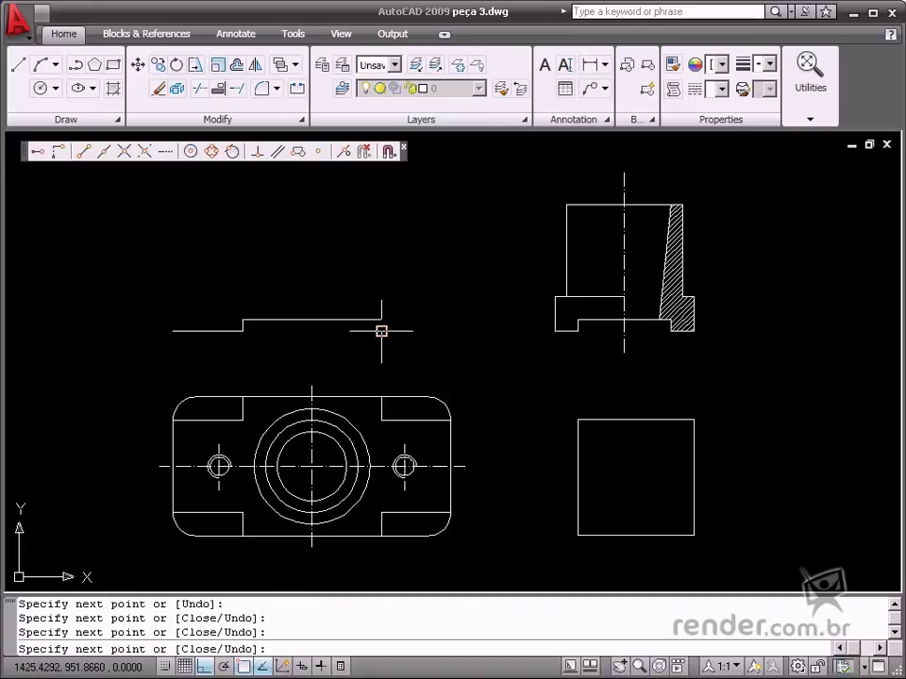
pyautogui.click(450, 366)
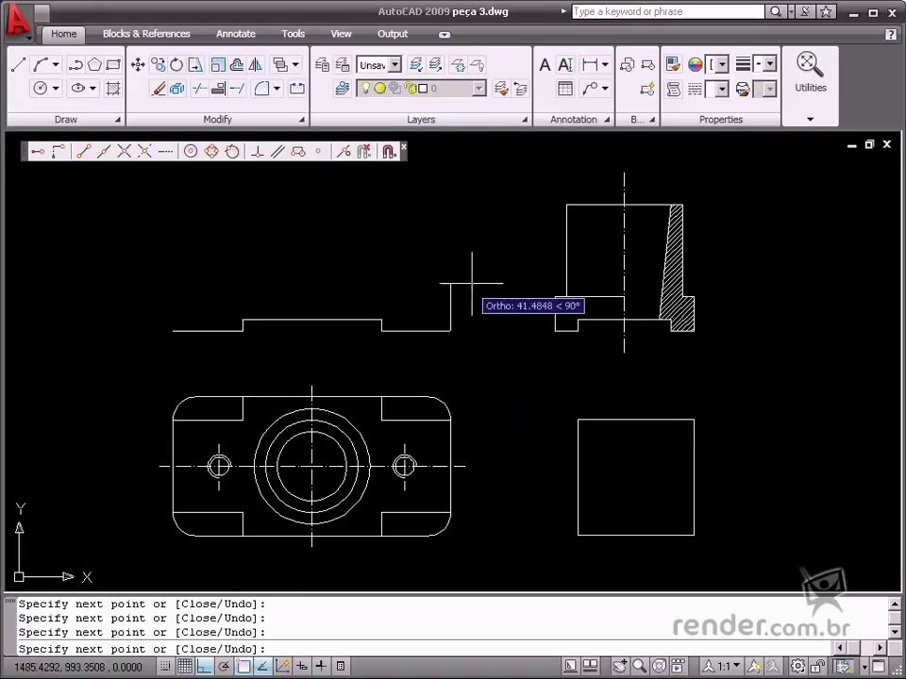
pyautogui.click(451, 295)
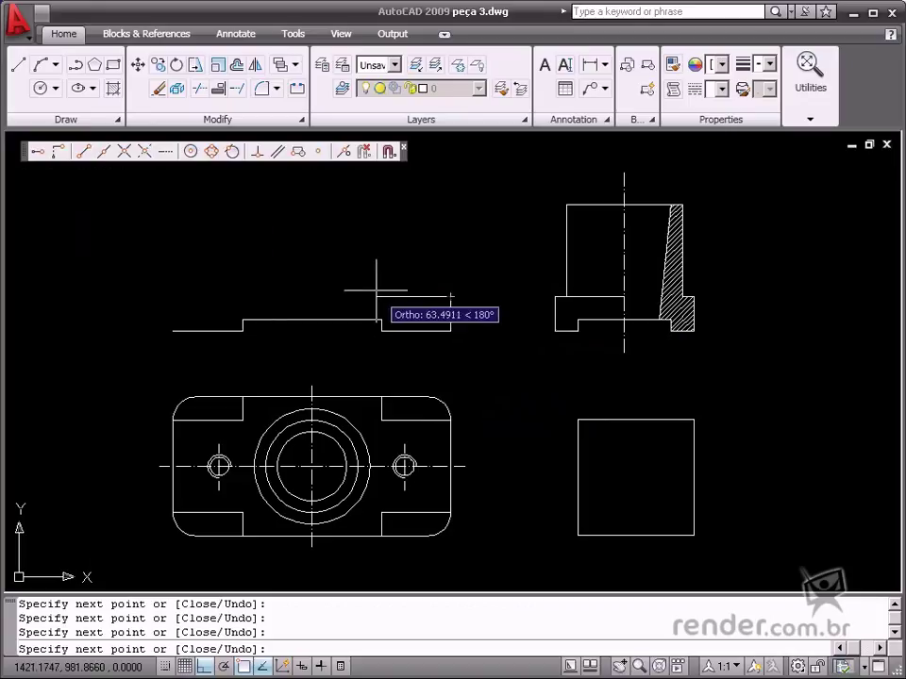
# Draw the base top and raised block outline, closing back at the left corner
pyautogui.click(381, 320)
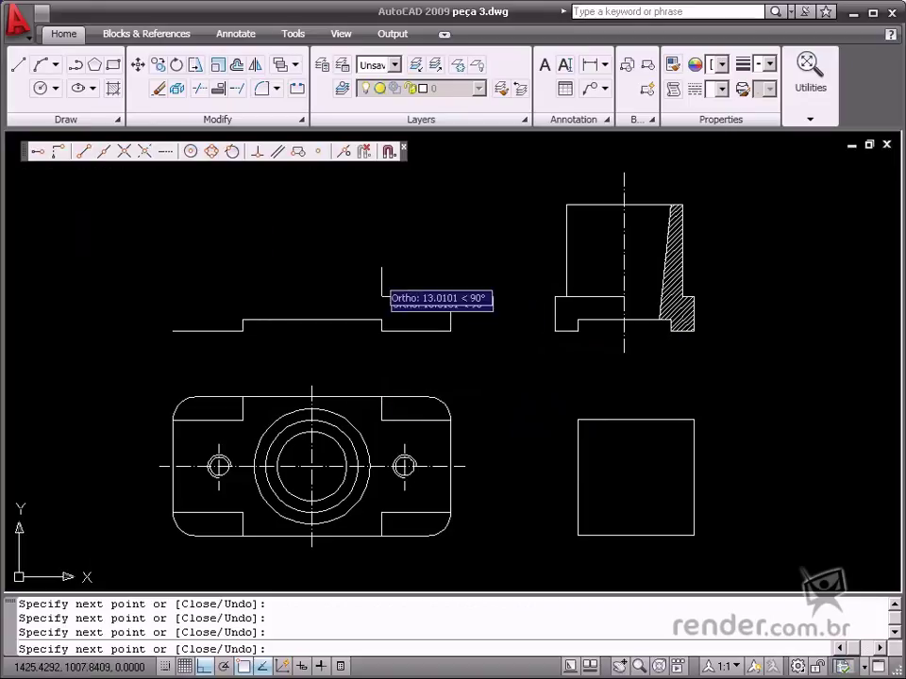
pyautogui.click(396, 203)
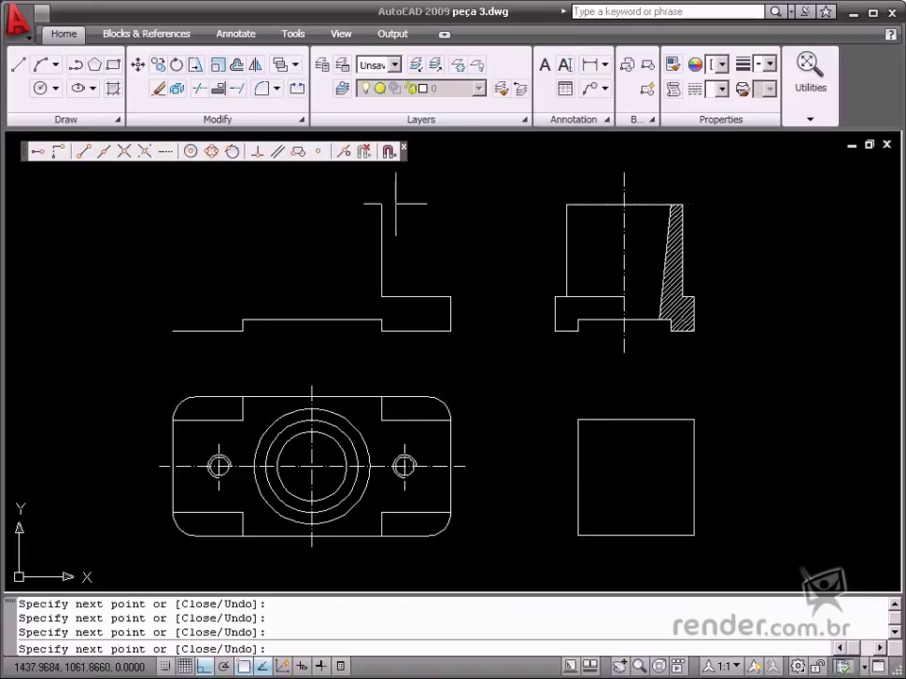
pyautogui.click(243, 204)
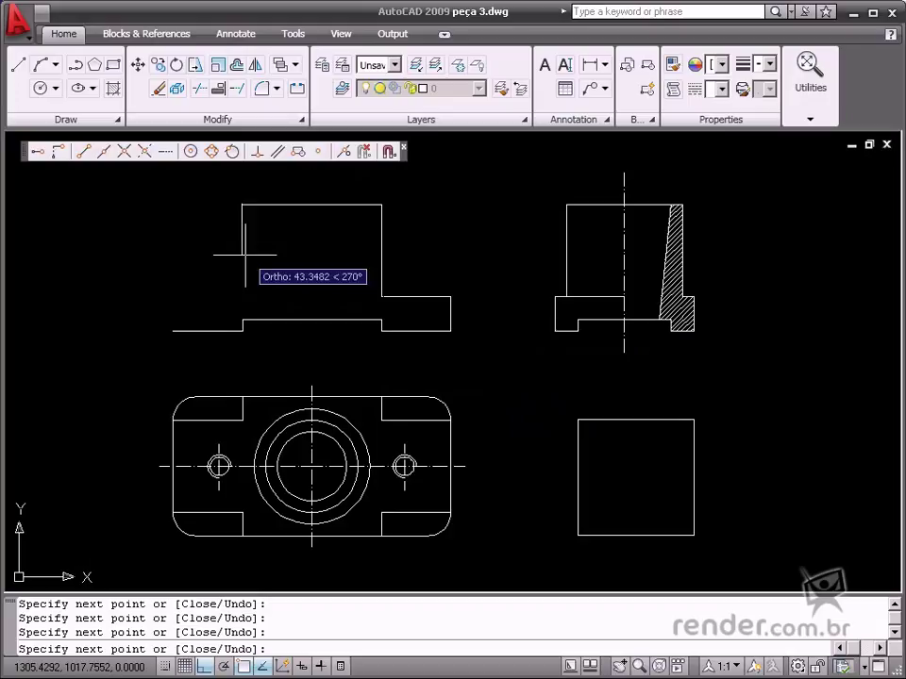
pyautogui.click(243, 297)
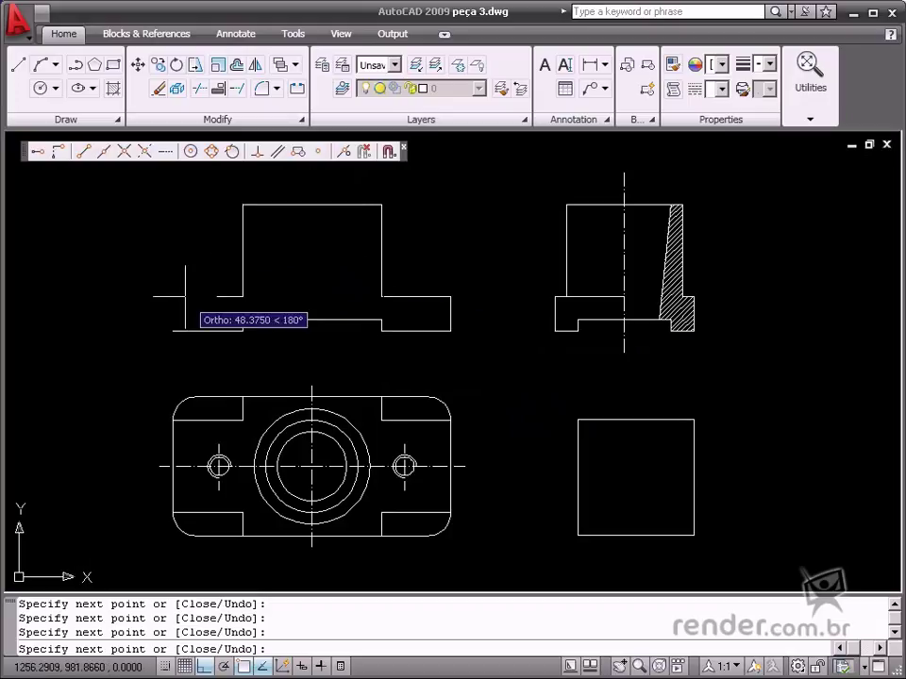
pyautogui.click(172, 296)
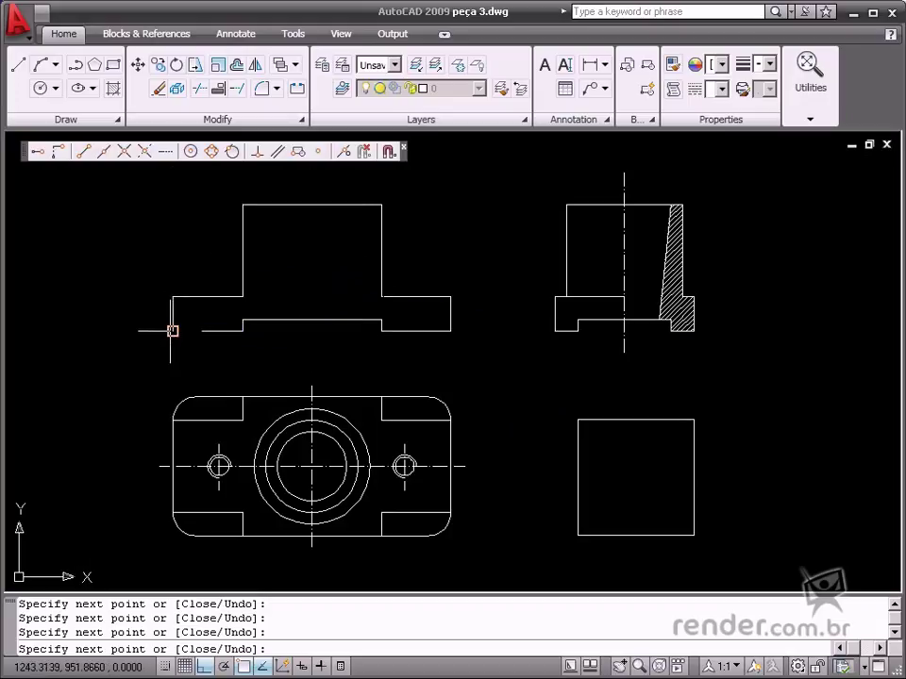
pyautogui.click(171, 330)
pyautogui.rightClick(172, 330)
# End the outline line, toggle OTRACK off and back on, and start a new line
pyautogui.click(179, 343)
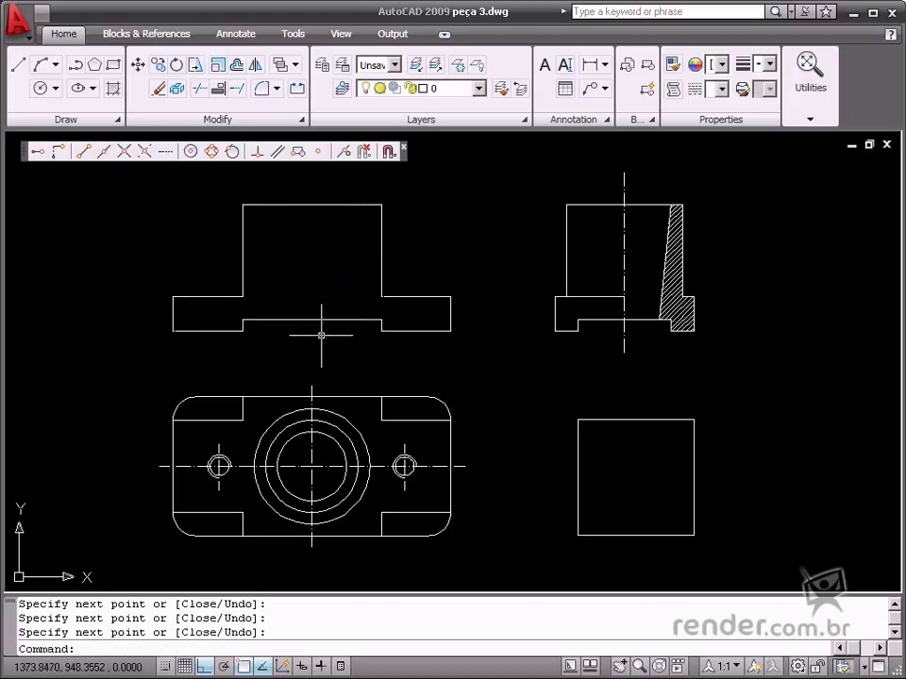
pyautogui.click(263, 668)
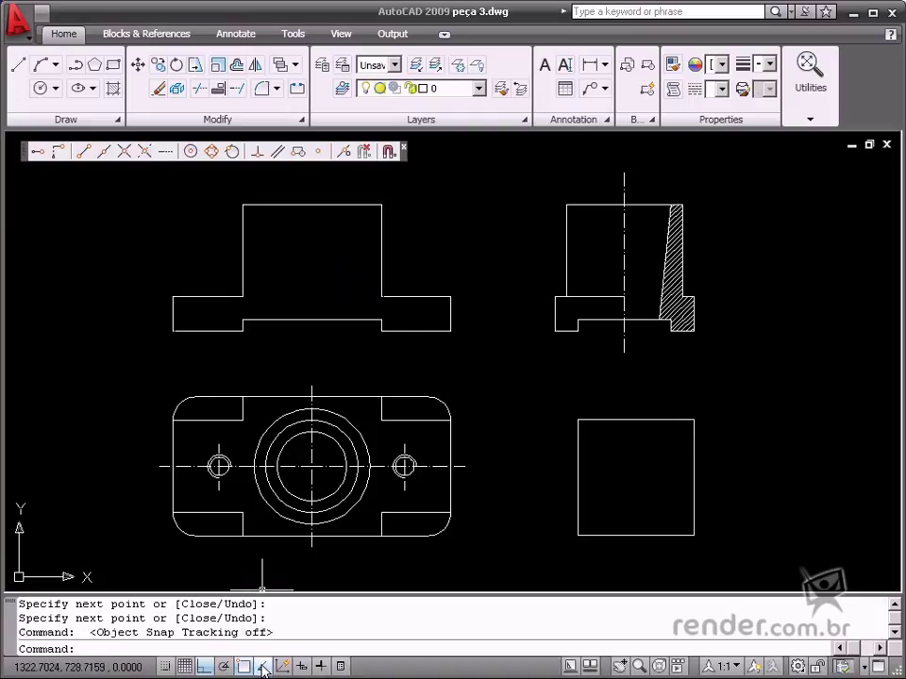
pyautogui.click(264, 667)
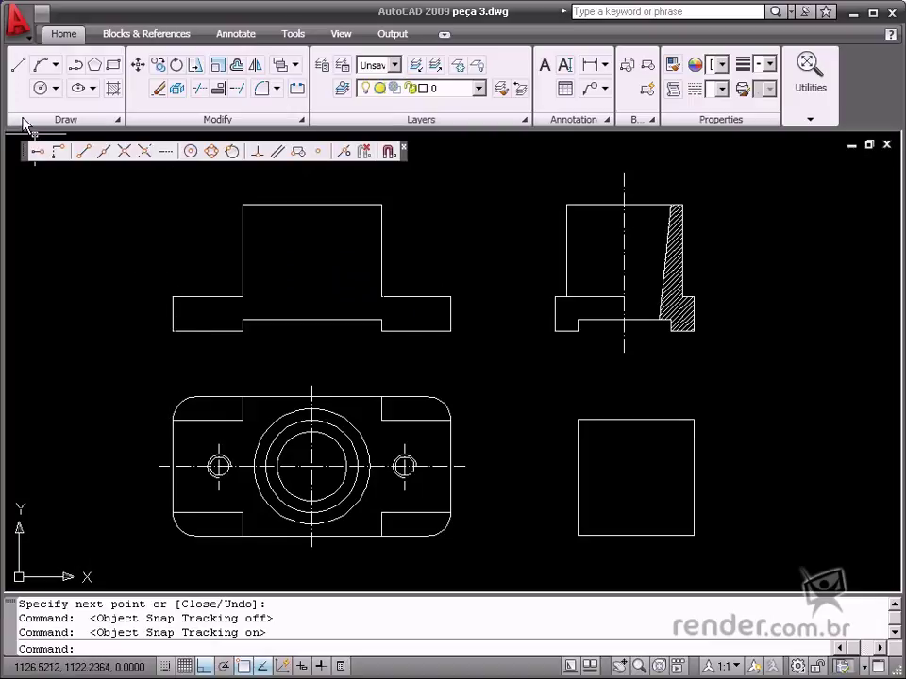
pyautogui.click(18, 64)
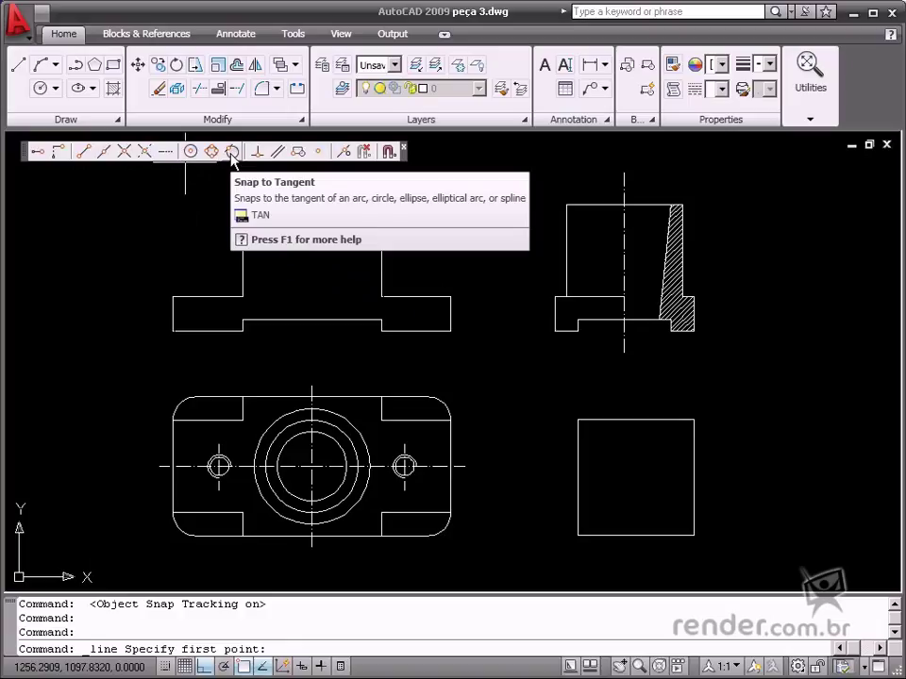
# Draw both slanted tapered-bore lines from the recess edge to the block top, Ortho off
pyautogui.click(276, 319)
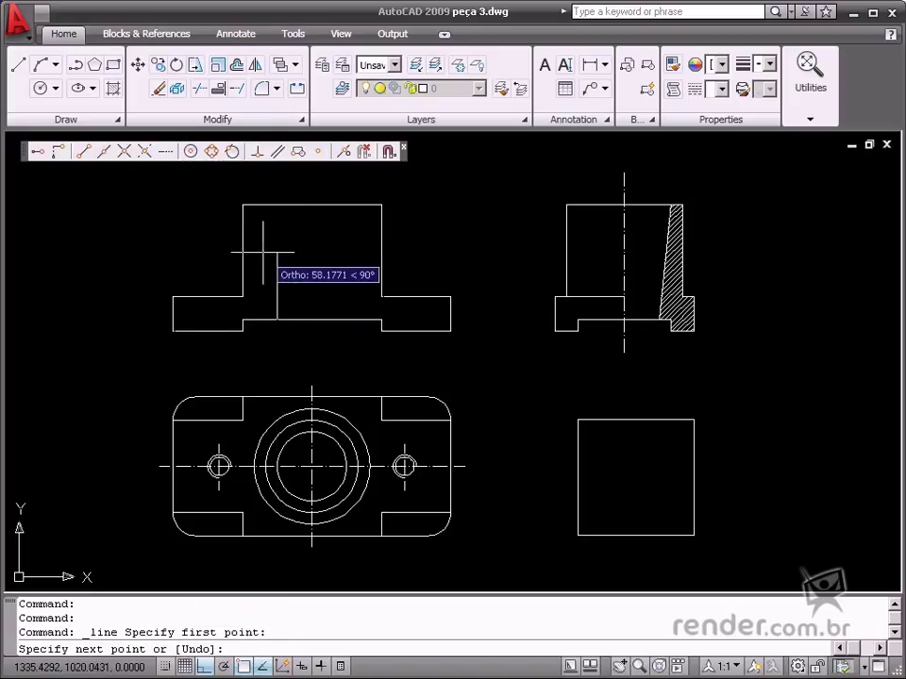
pyautogui.click(204, 667)
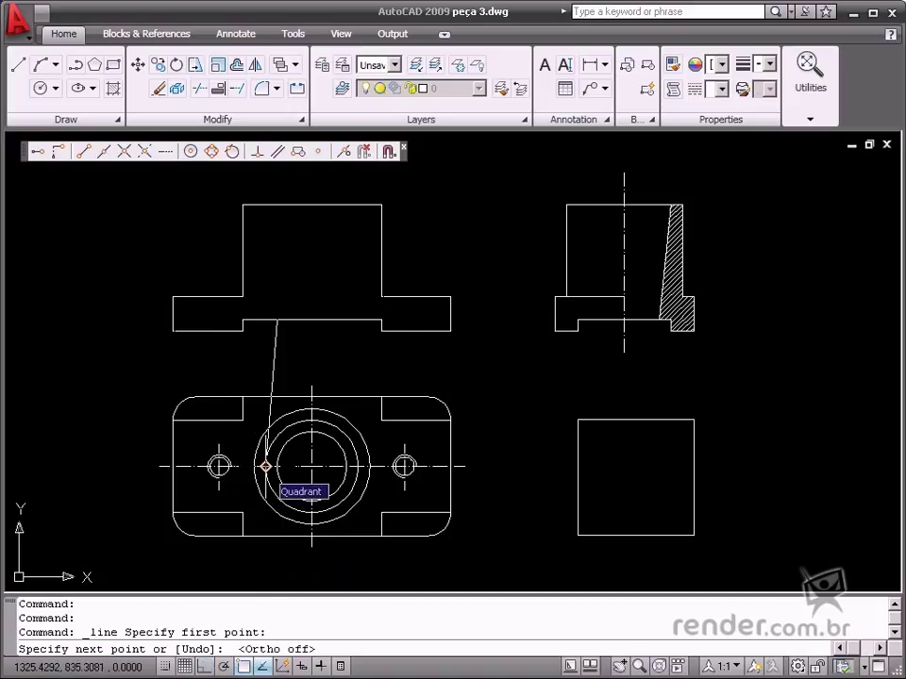
pyautogui.click(265, 204)
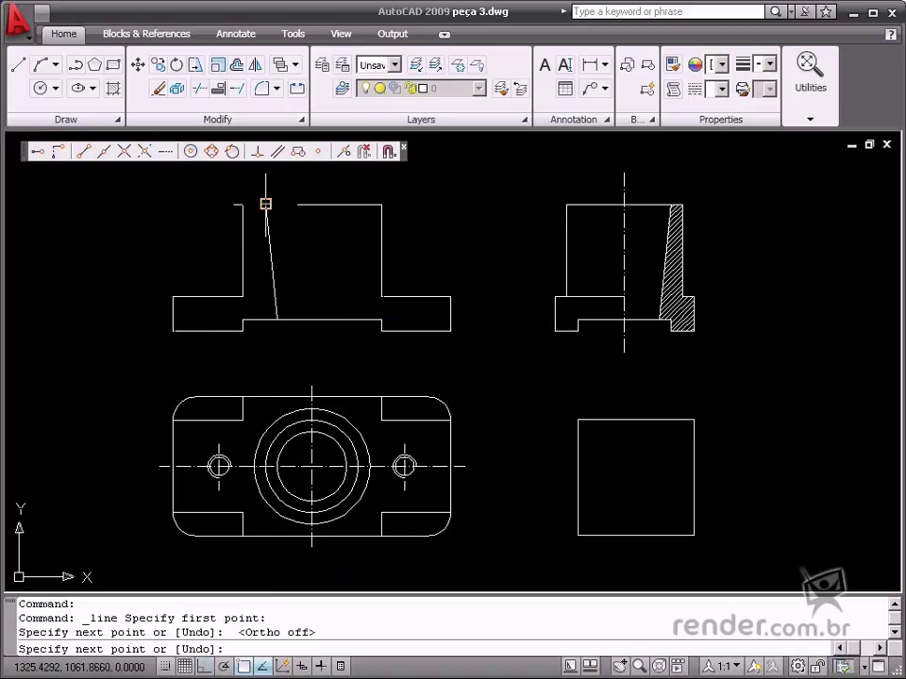
pyautogui.press('Return')
pyautogui.press('Return')
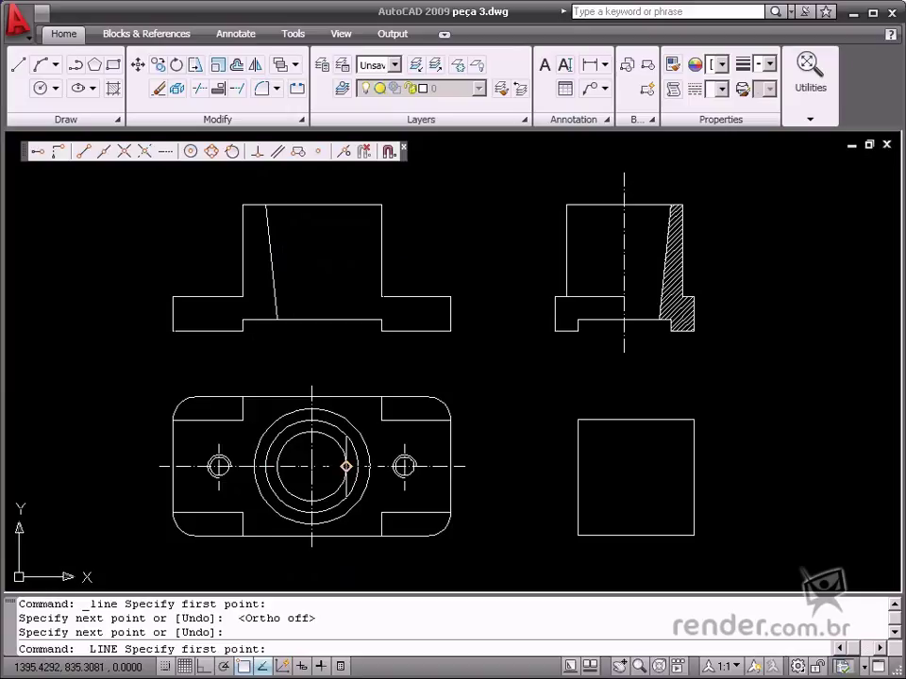
pyautogui.click(346, 320)
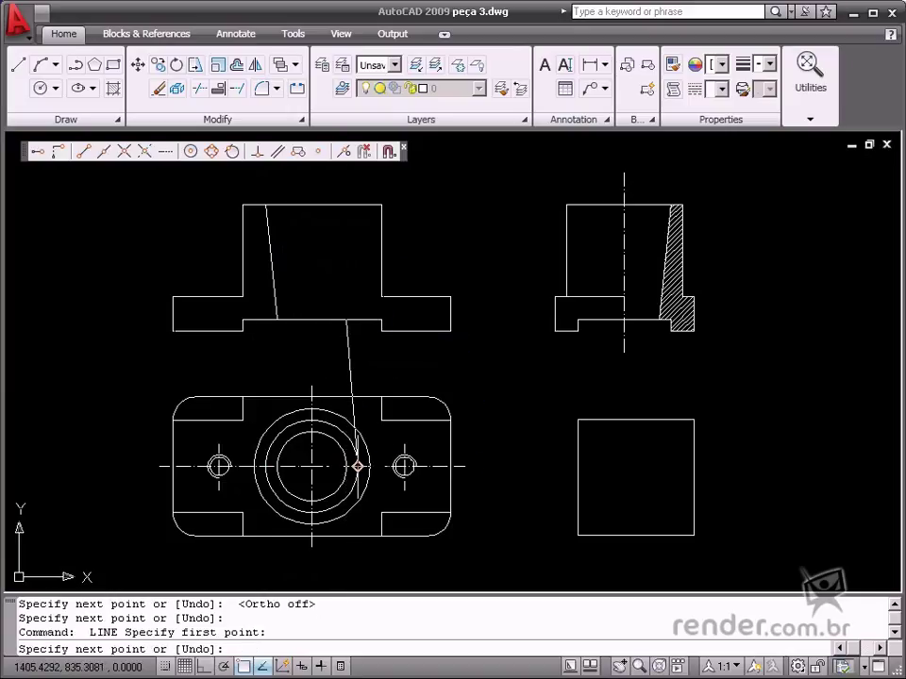
pyautogui.click(357, 204)
pyautogui.press('Return')
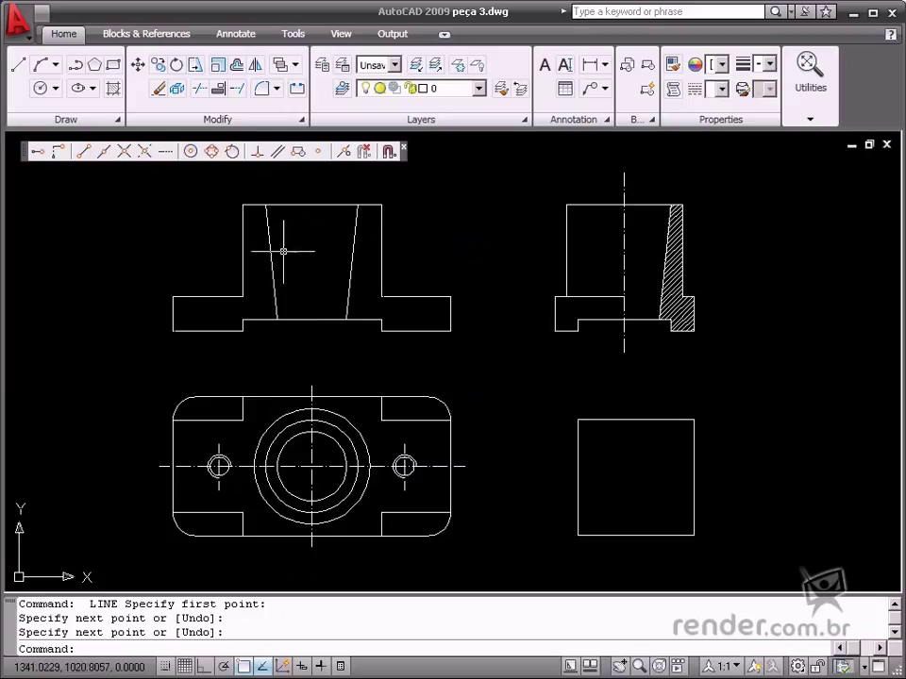
# Draw the two vertical bolt-hole edges in the left flange, turning Ortho on
pyautogui.click(18, 64)
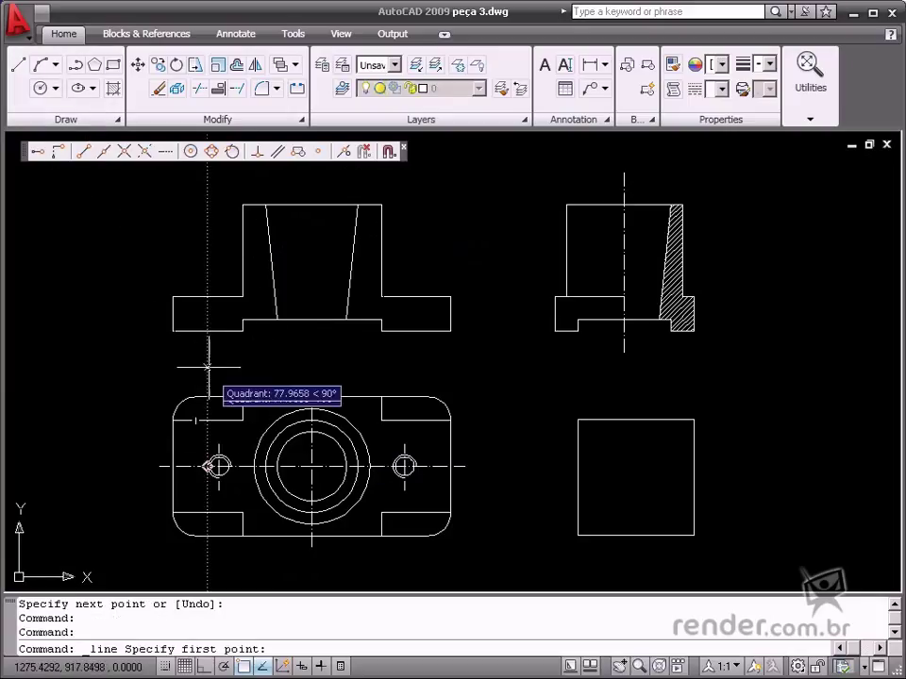
pyautogui.click(207, 332)
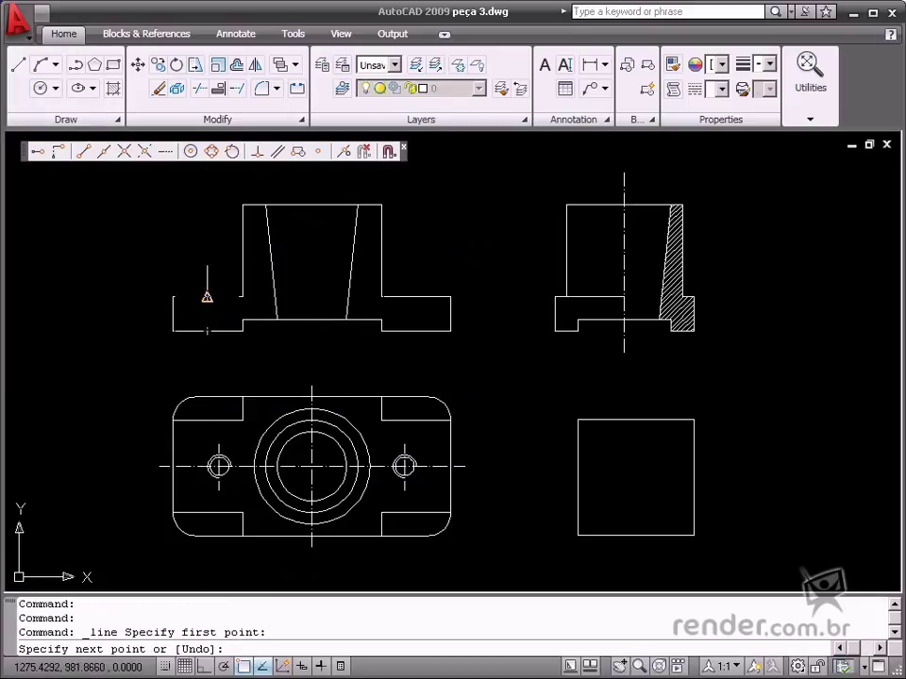
pyautogui.click(207, 297)
pyautogui.press('Return')
pyautogui.press('Return')
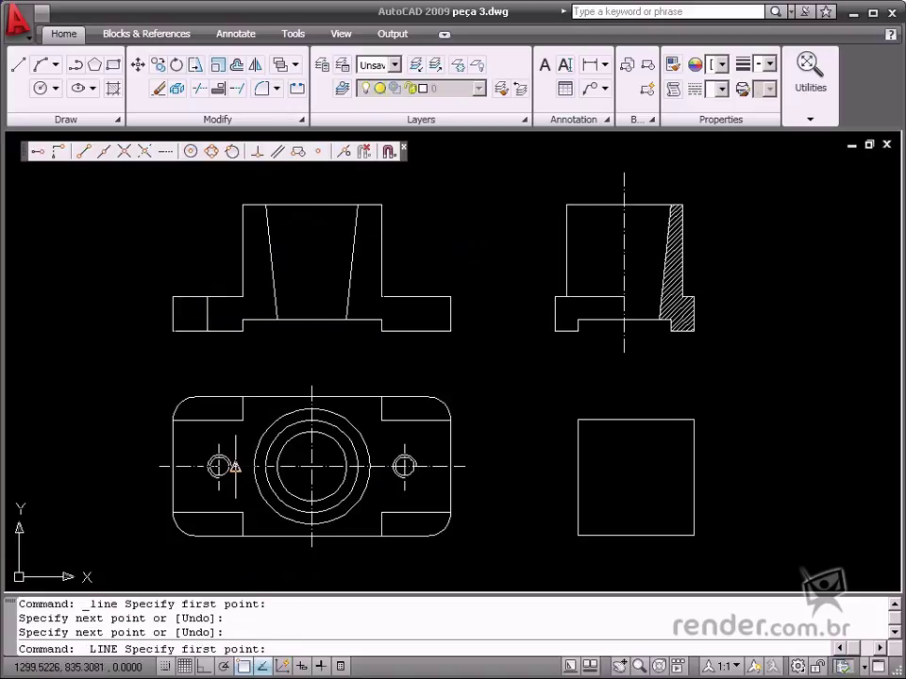
pyautogui.click(232, 331)
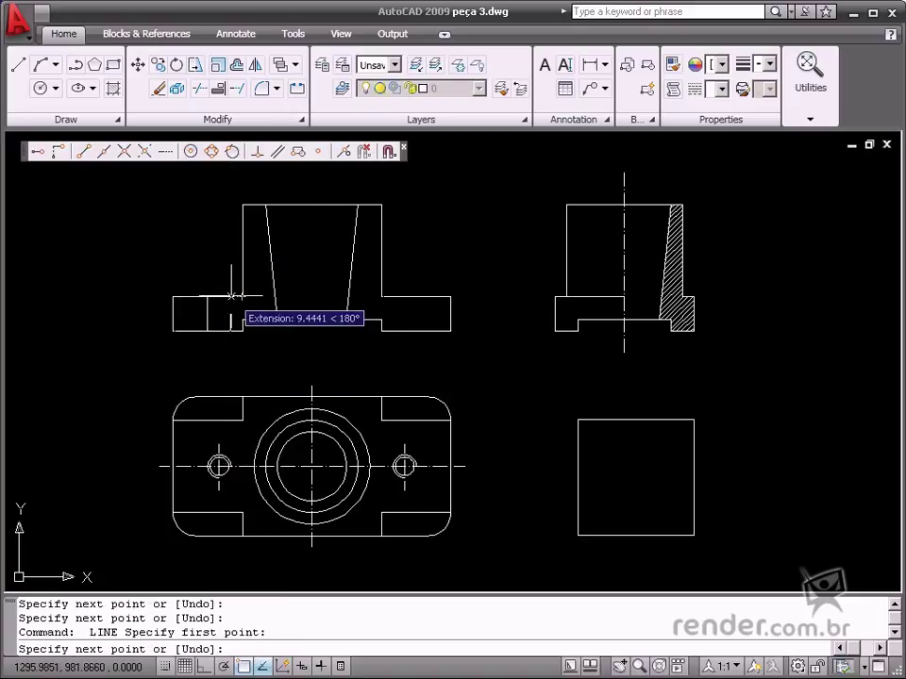
pyautogui.press('F8')
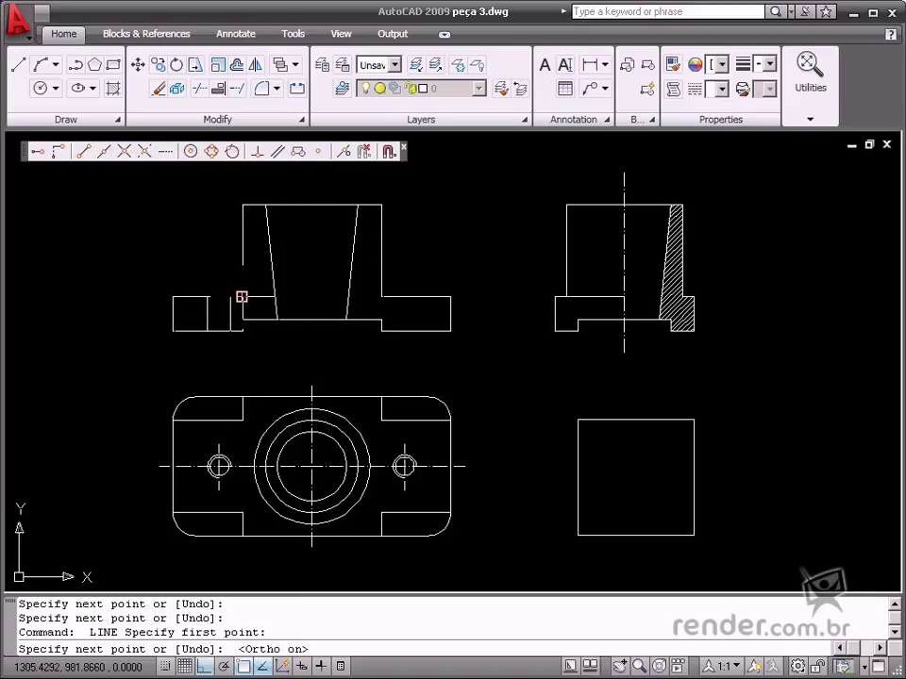
pyautogui.click(234, 296)
pyautogui.press('Return')
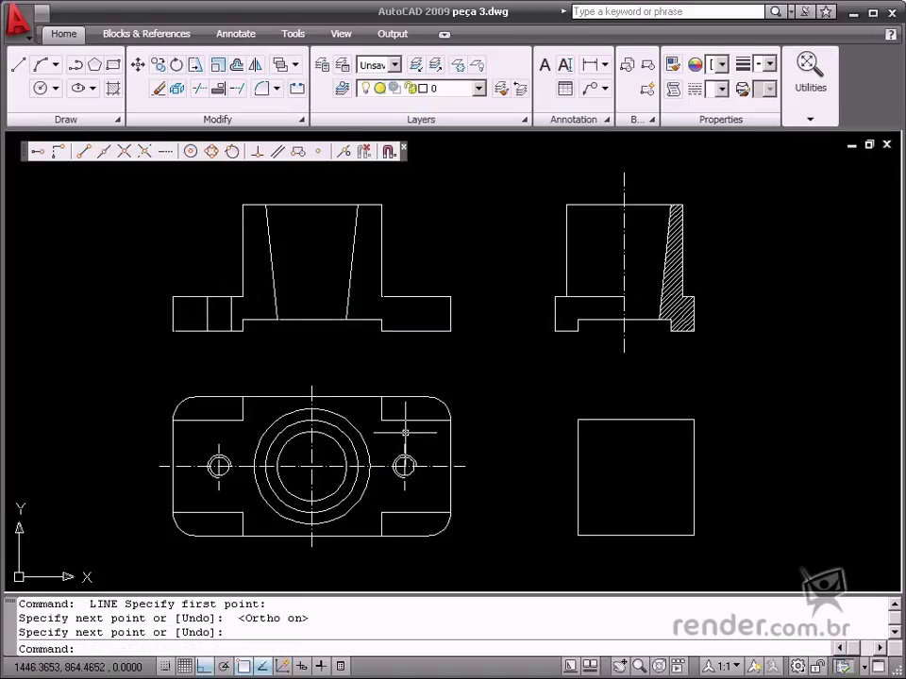
# Draw the two vertical bolt-hole edges in the right flange
pyautogui.press('Return')
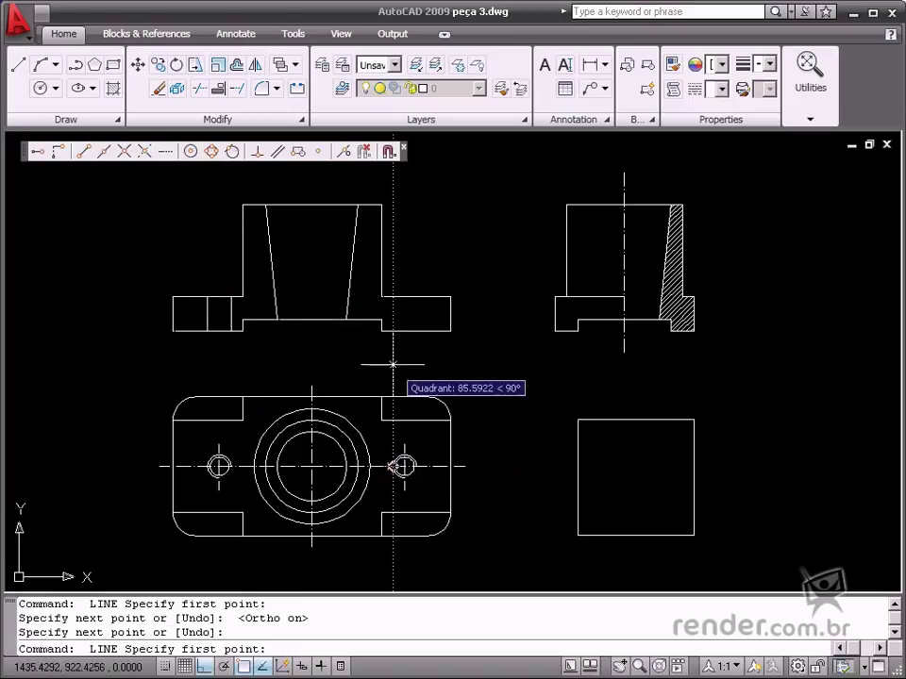
pyautogui.click(392, 332)
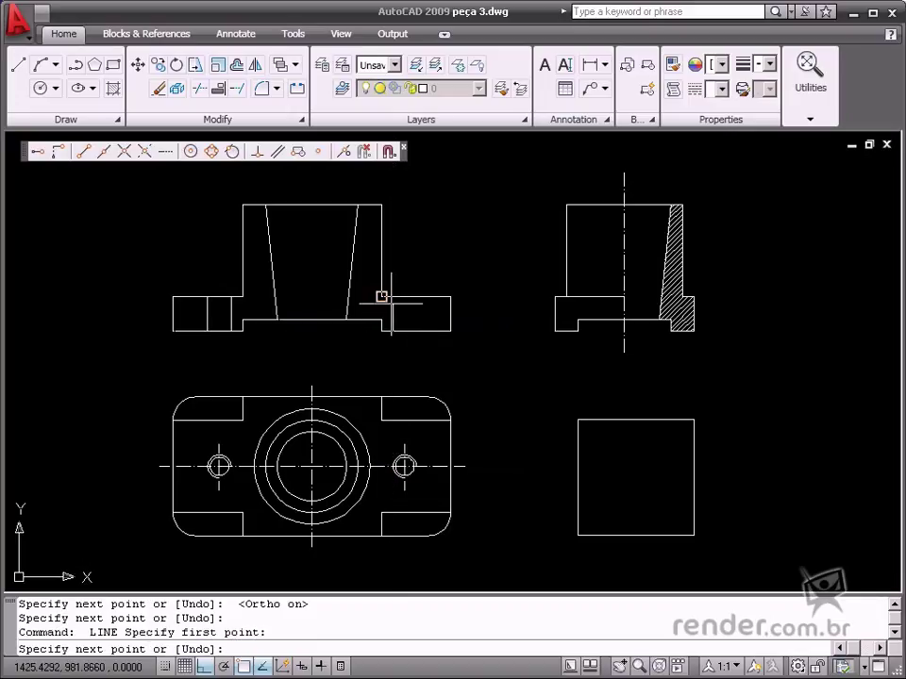
pyautogui.click(381, 297)
pyautogui.press('Return')
pyautogui.press('Return')
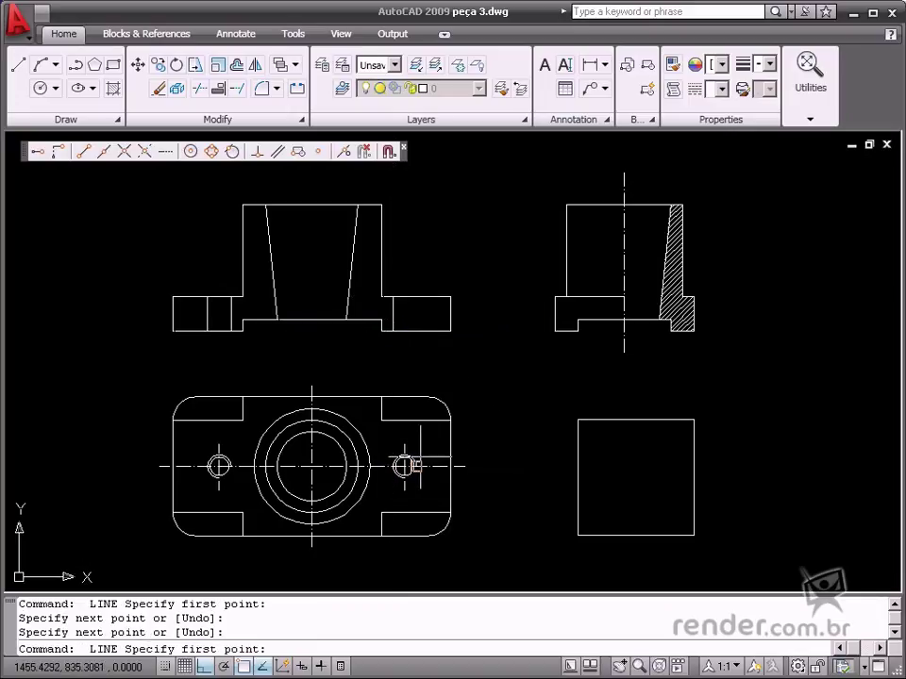
pyautogui.click(415, 331)
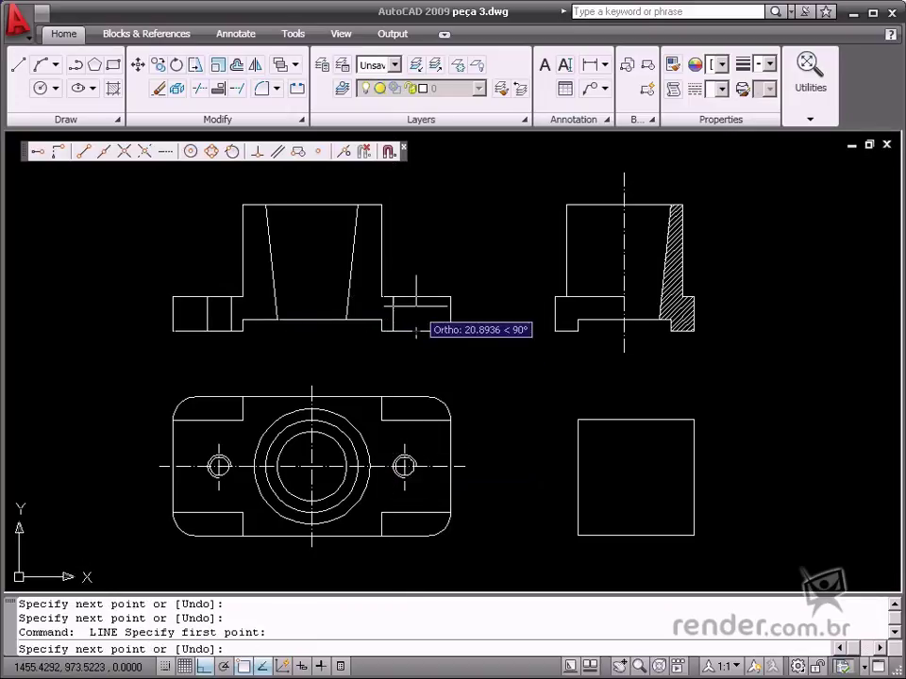
pyautogui.click(416, 296)
pyautogui.press('Return')
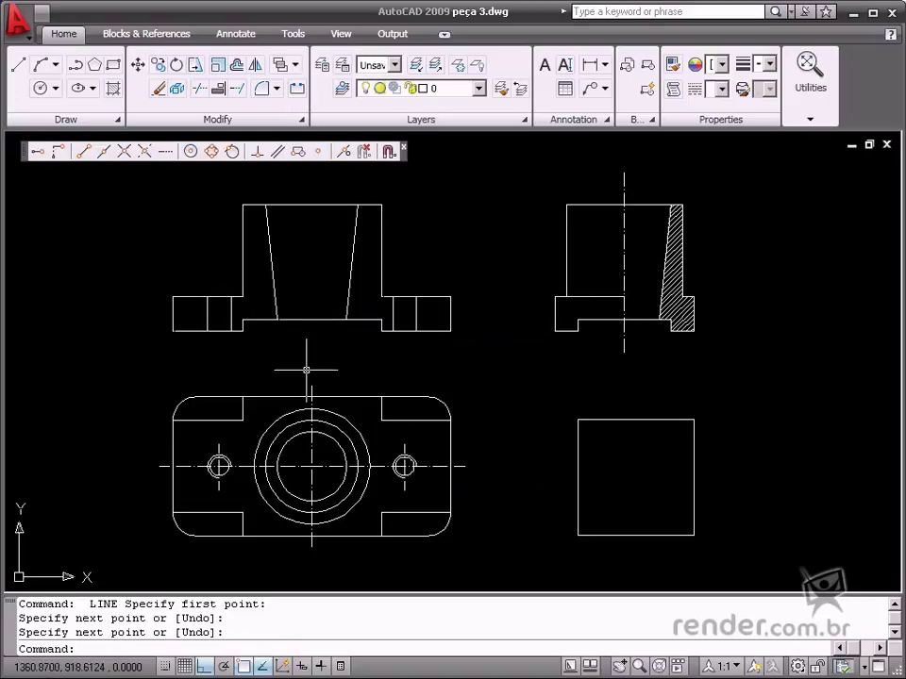
# Draw a circle centred on the square's lower-left corner with a picked radius
pyautogui.moveTo(348, 365); pyautogui.dragTo(312, 366, button='middle')
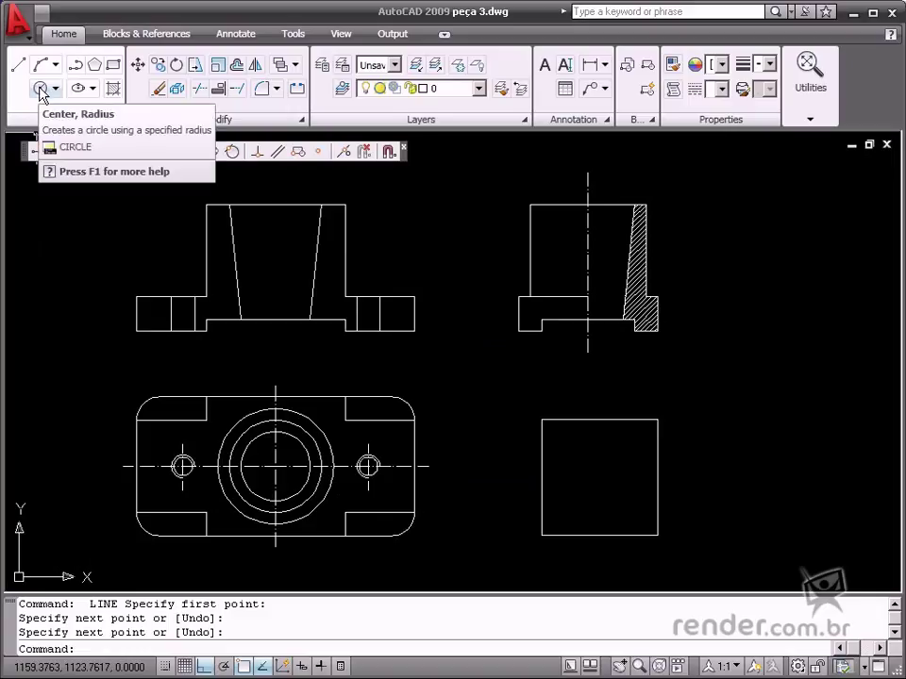
pyautogui.click(41, 88)
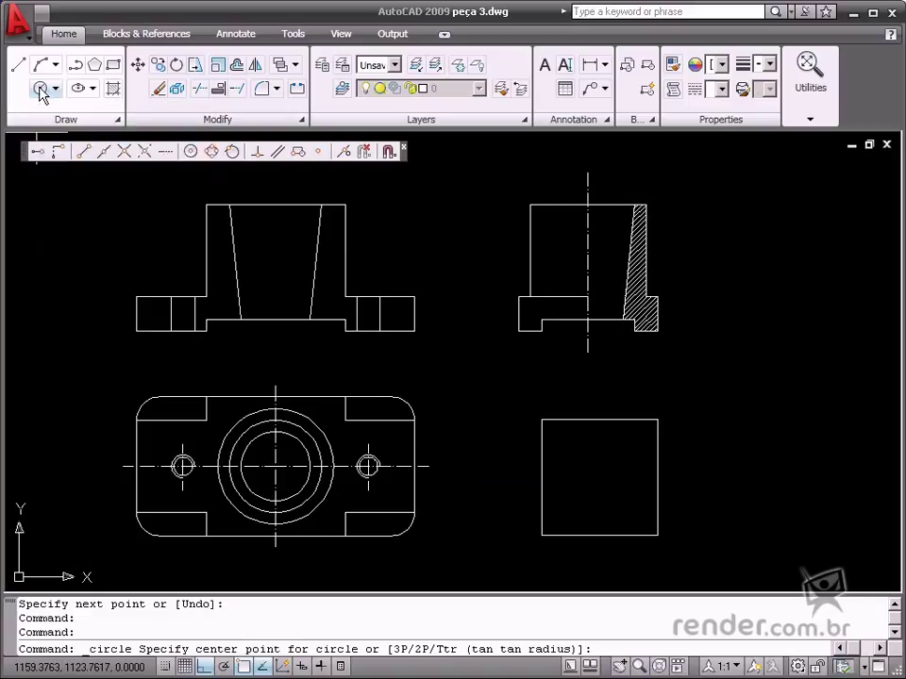
pyautogui.click(541, 535)
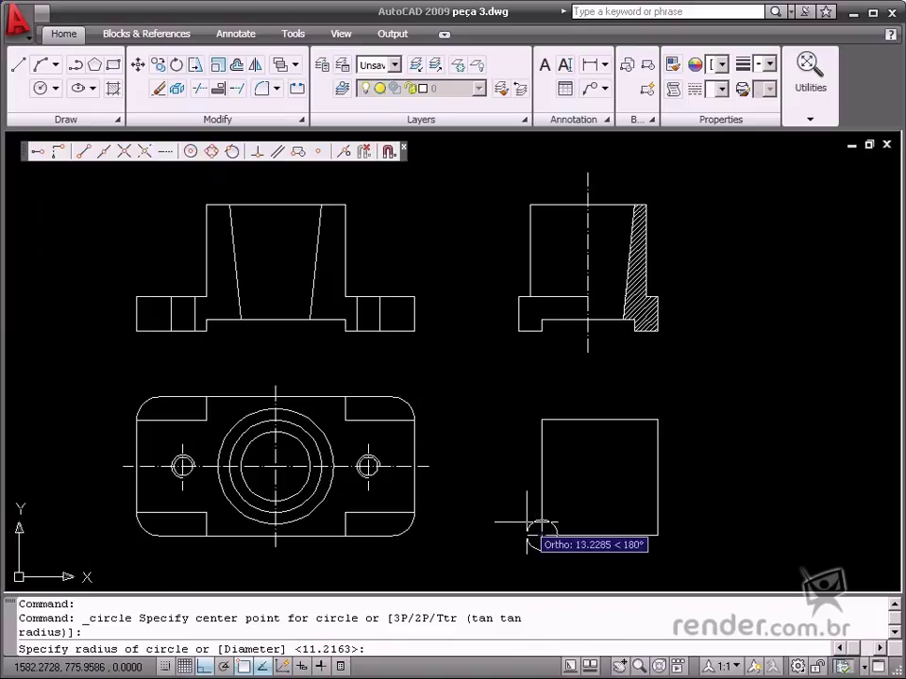
pyautogui.click(519, 514)
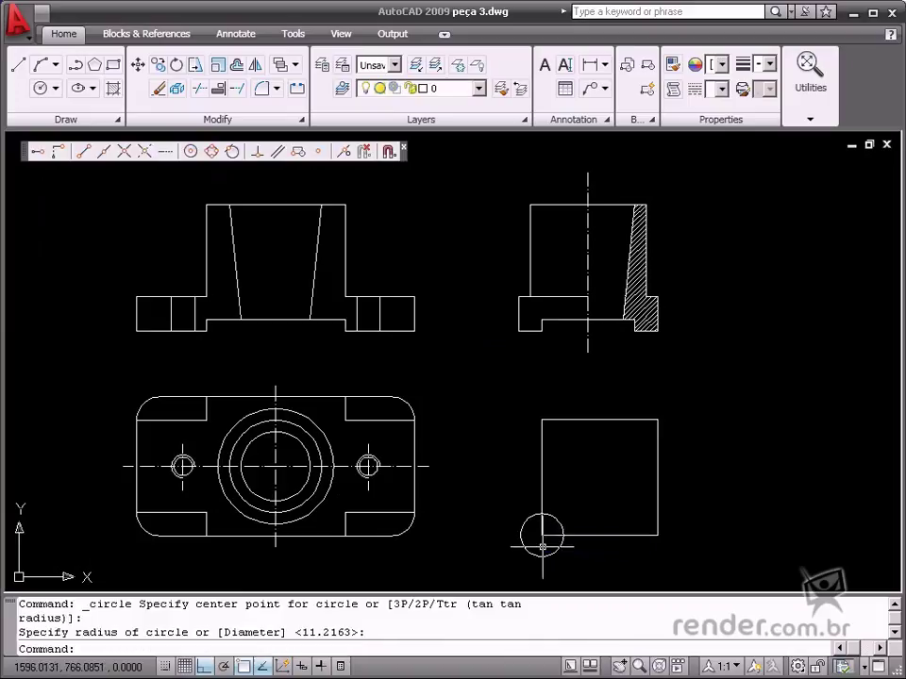
pyautogui.click(40, 87)
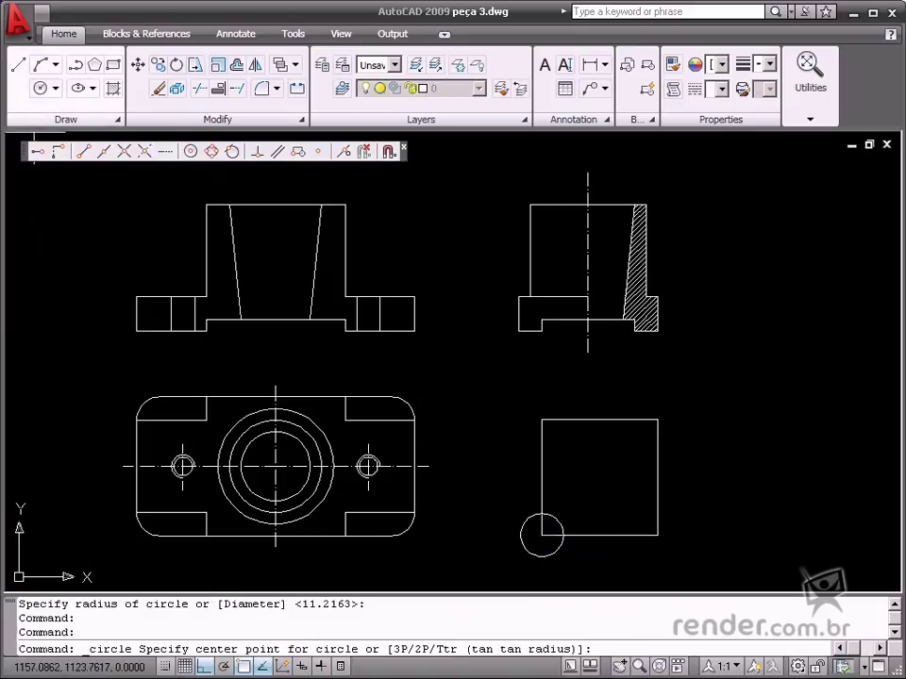
# Place a small circle 20 up and 20 left of the square's lower-right corner via Temporary Track Point
pyautogui.click(35, 154)
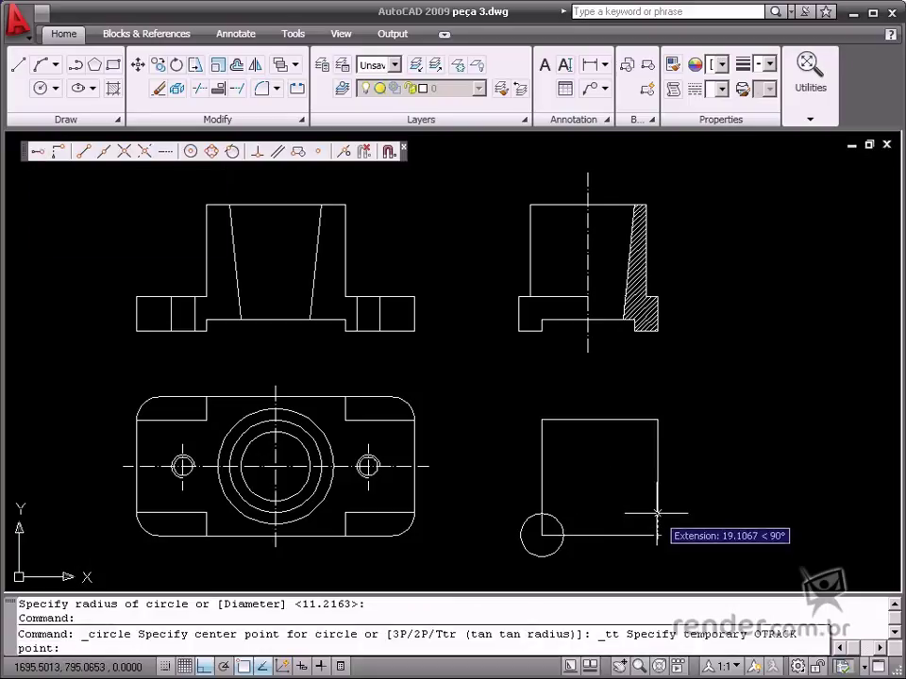
pyautogui.write('20')
pyautogui.press('Return')
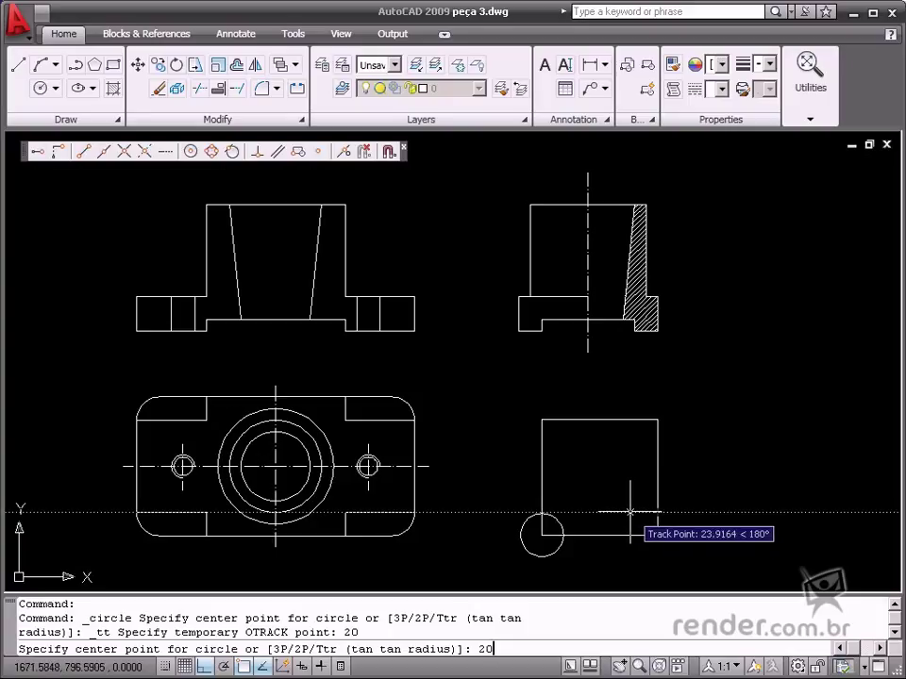
pyautogui.press('Return')
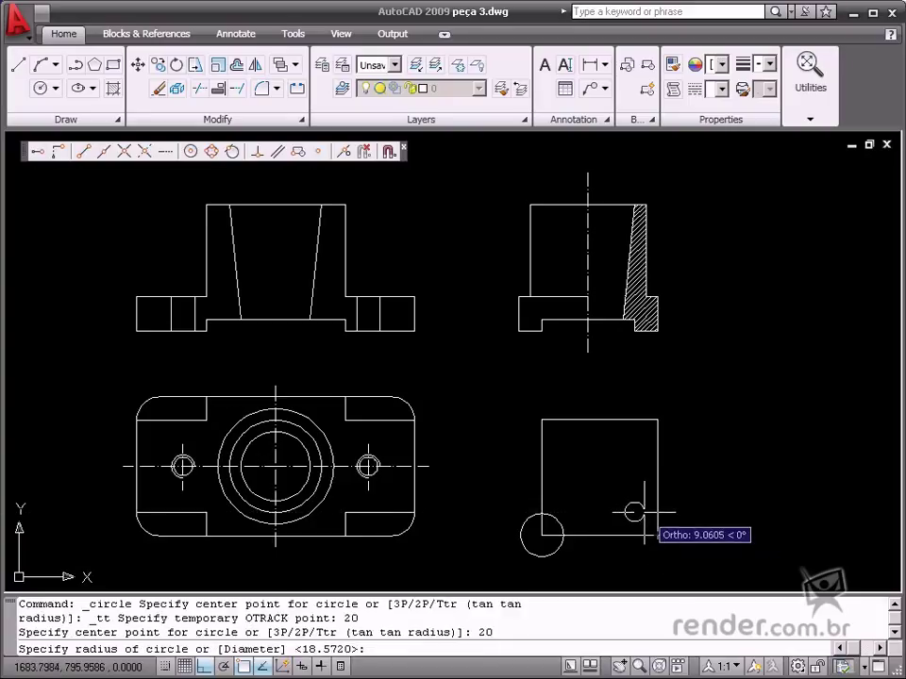
pyautogui.scroll(3, 644, 512)
pyautogui.click(645, 499)
pyautogui.moveTo(502, 483); pyautogui.dragTo(499, 449, button='middle')
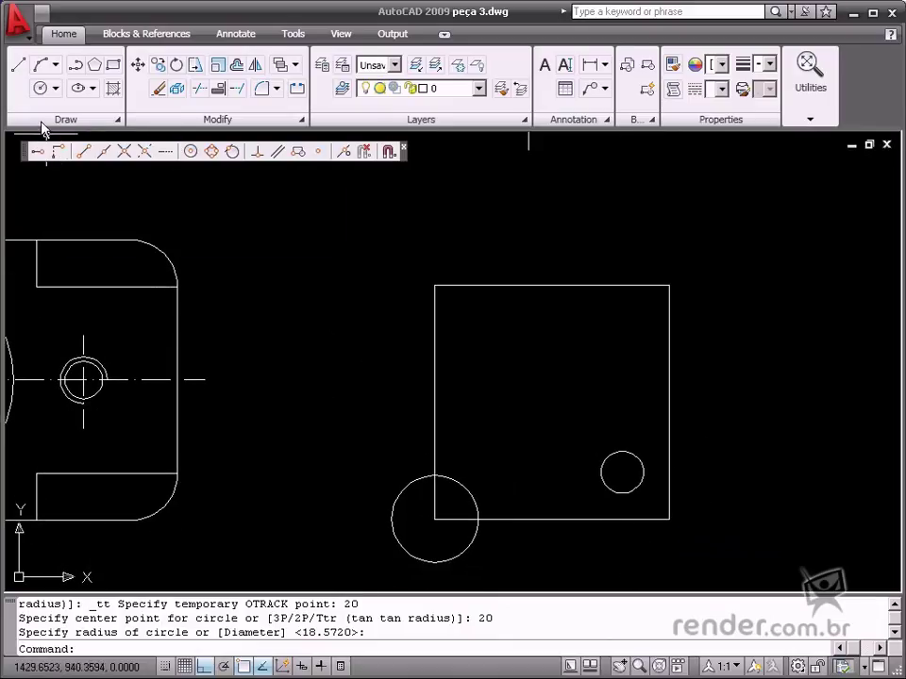
# Draw a small circle 30 units below the square's top-left corner using Snap From, then recentre views
pyautogui.click(40, 88)
pyautogui.click(56, 154)
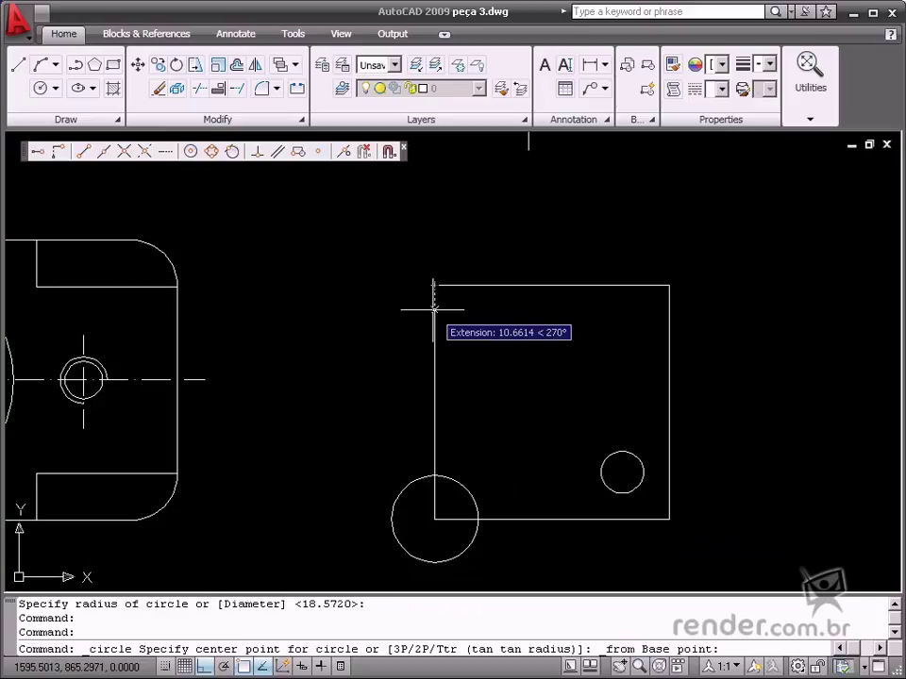
pyautogui.write('30')
pyautogui.press('Return')
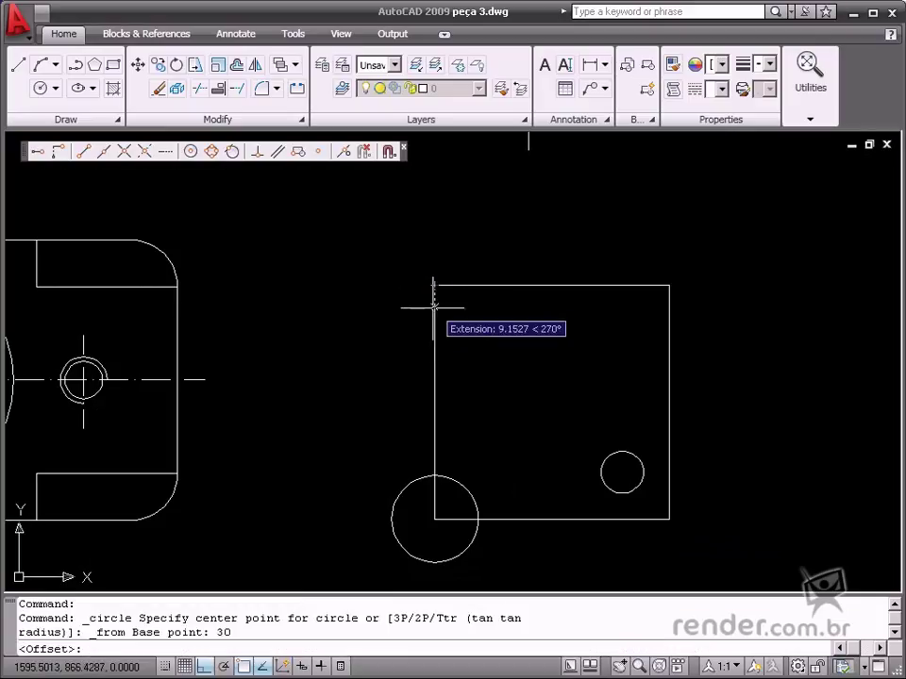
pyautogui.click(434, 326)
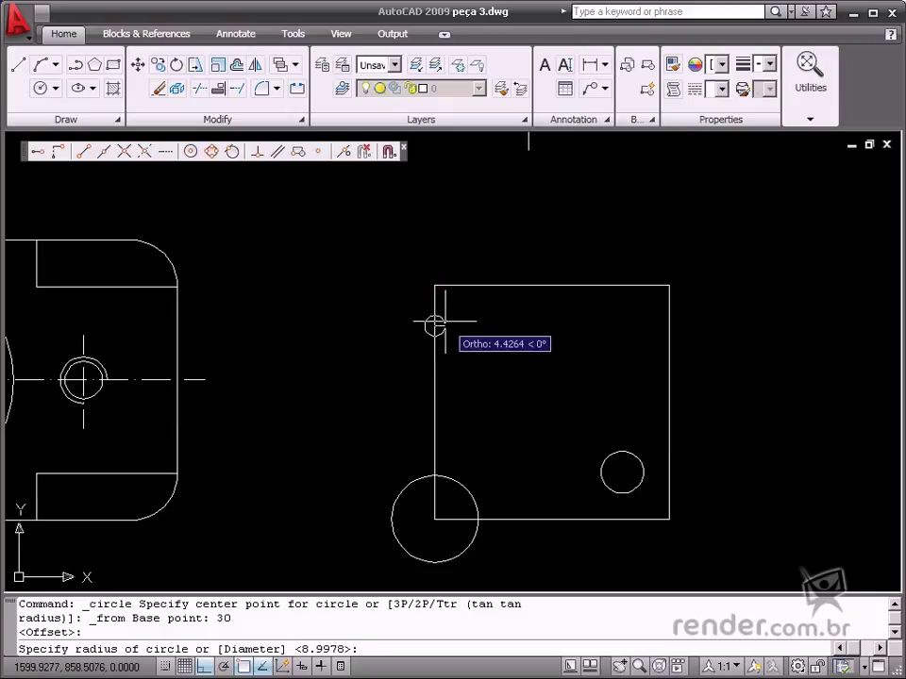
pyautogui.click(451, 320)
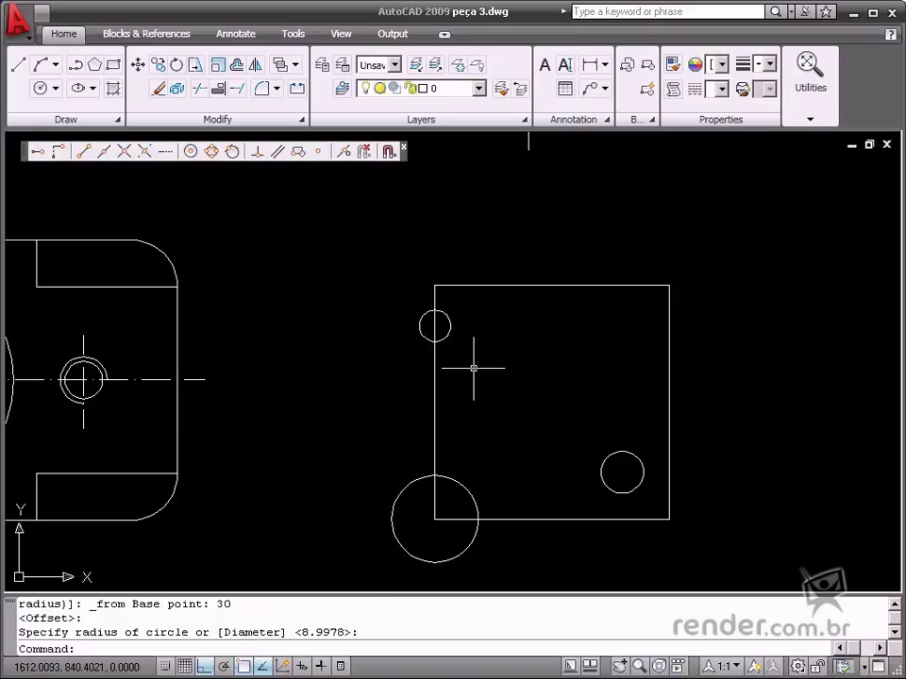
pyautogui.scroll(-3, 474, 368)
pyautogui.moveTo(374, 277); pyautogui.dragTo(430, 365, button='middle')
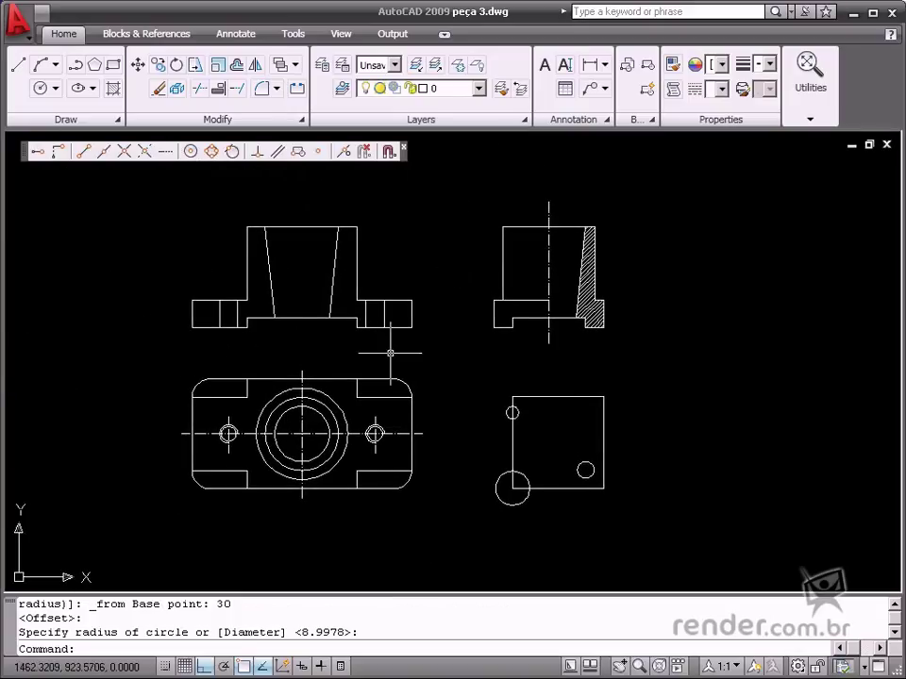